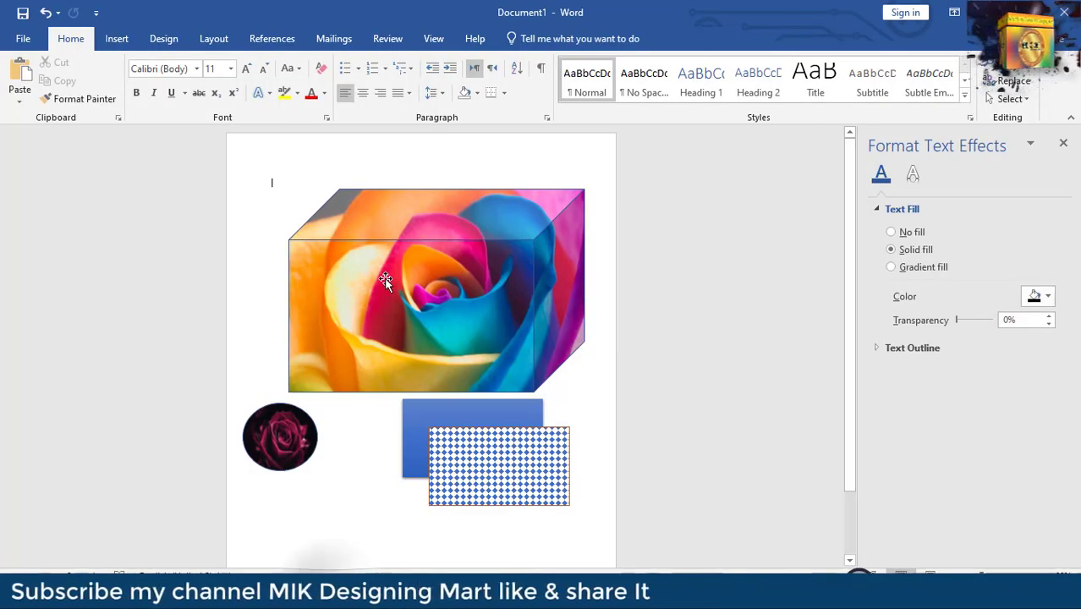
Close the Format Text Effects pane and select the rose cube picture.
scroll(386, 282, "down", 1)
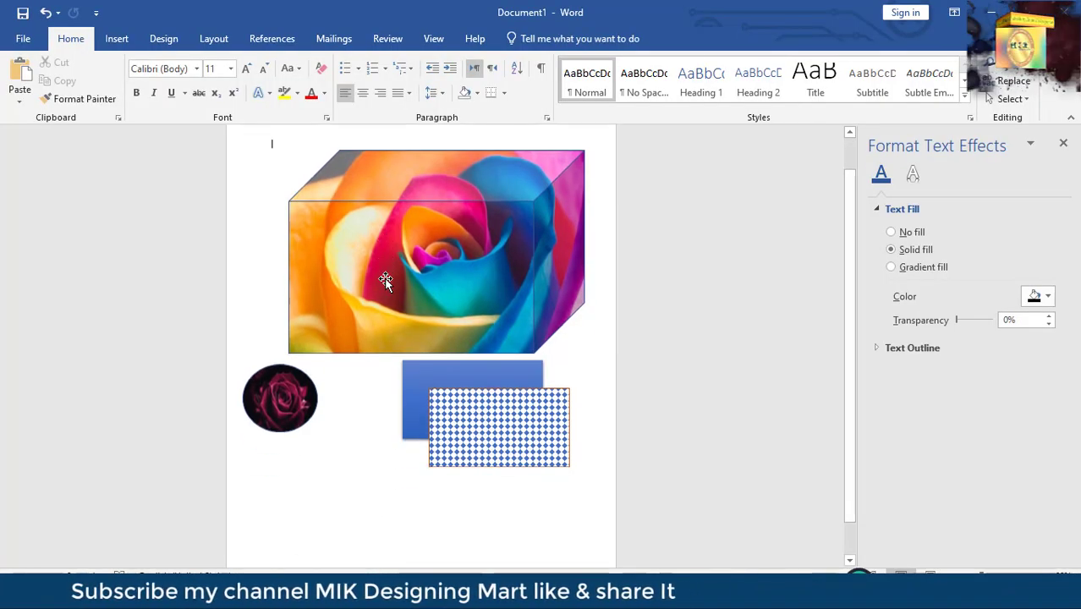
scroll(493, 451, "up", 1)
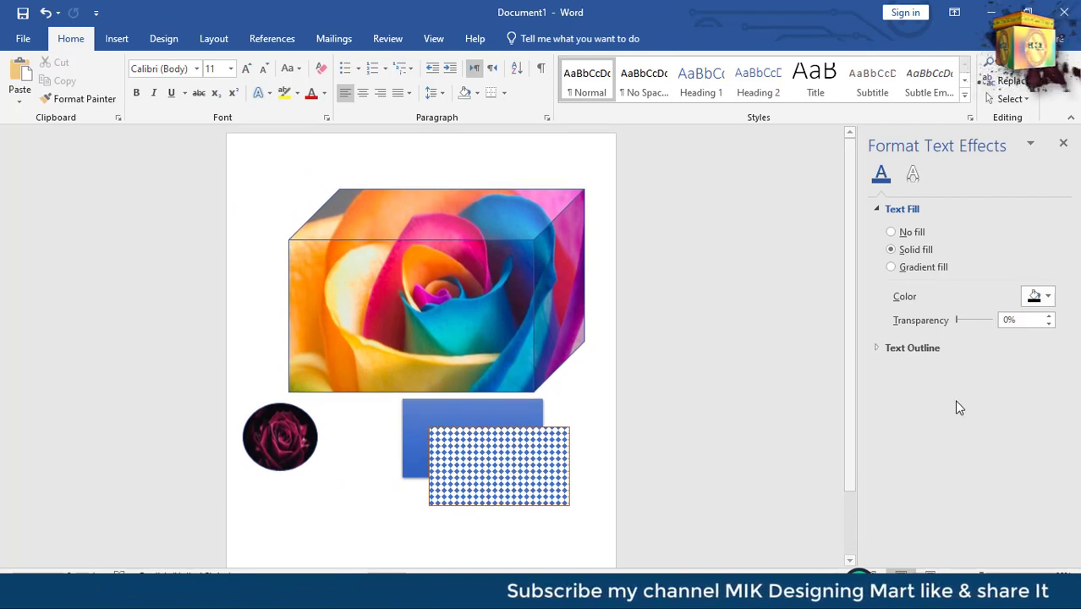
left_click(1063, 143)
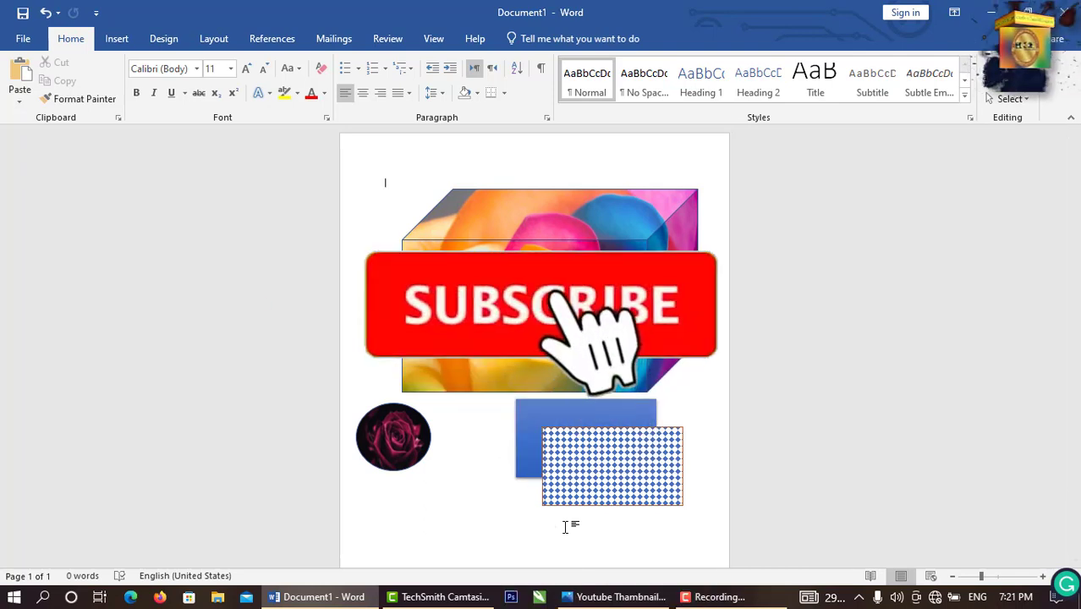
left_click(536, 360)
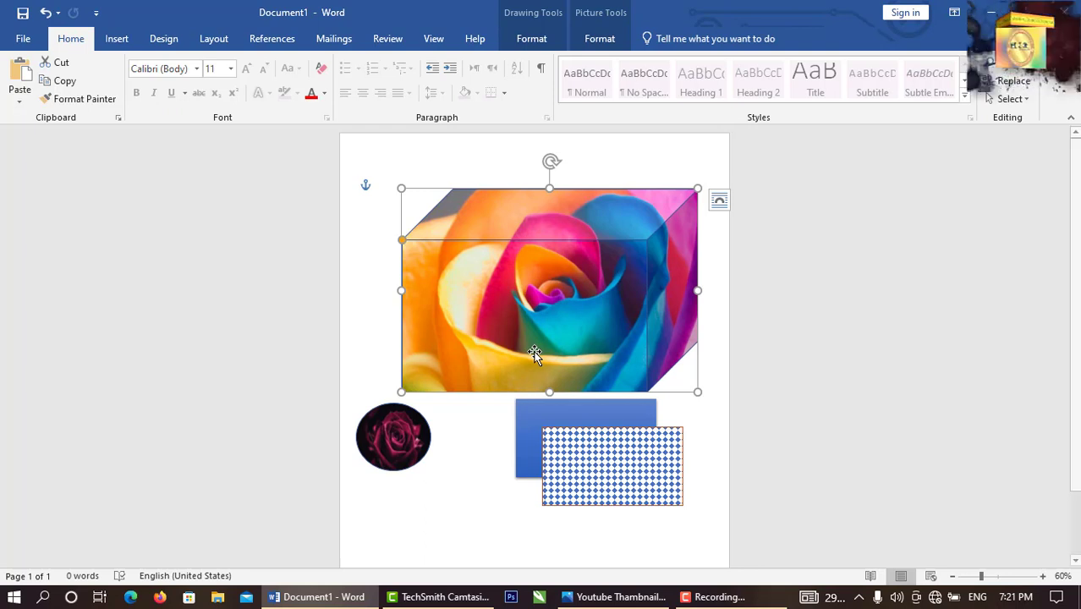
Delete the rose cube, blue rectangle, checkered wavy shape and rose circle from the page.
key("Delete")
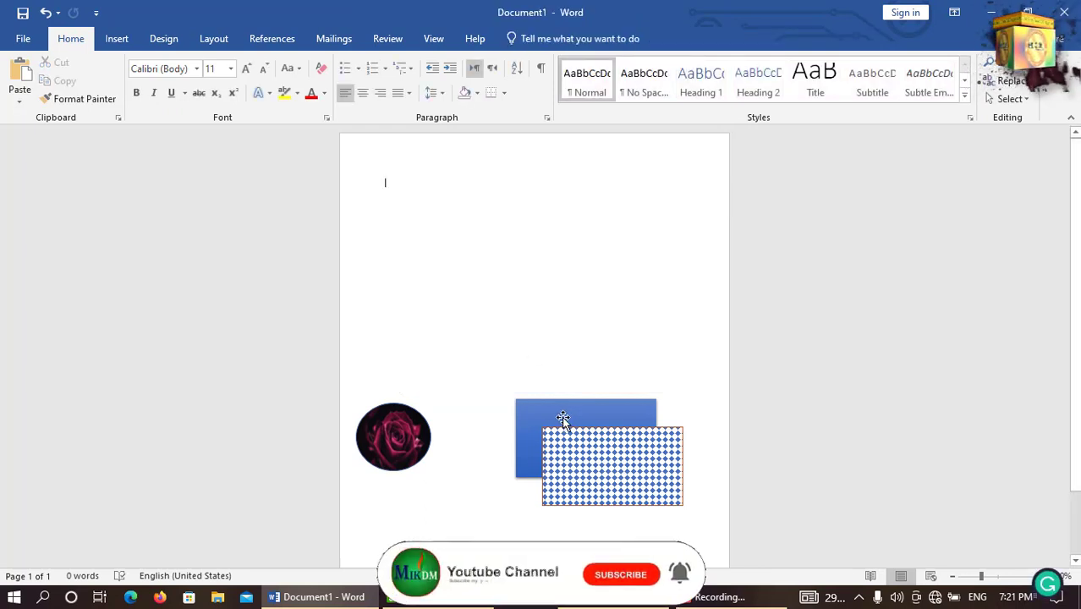
left_click(563, 419)
key("Delete")
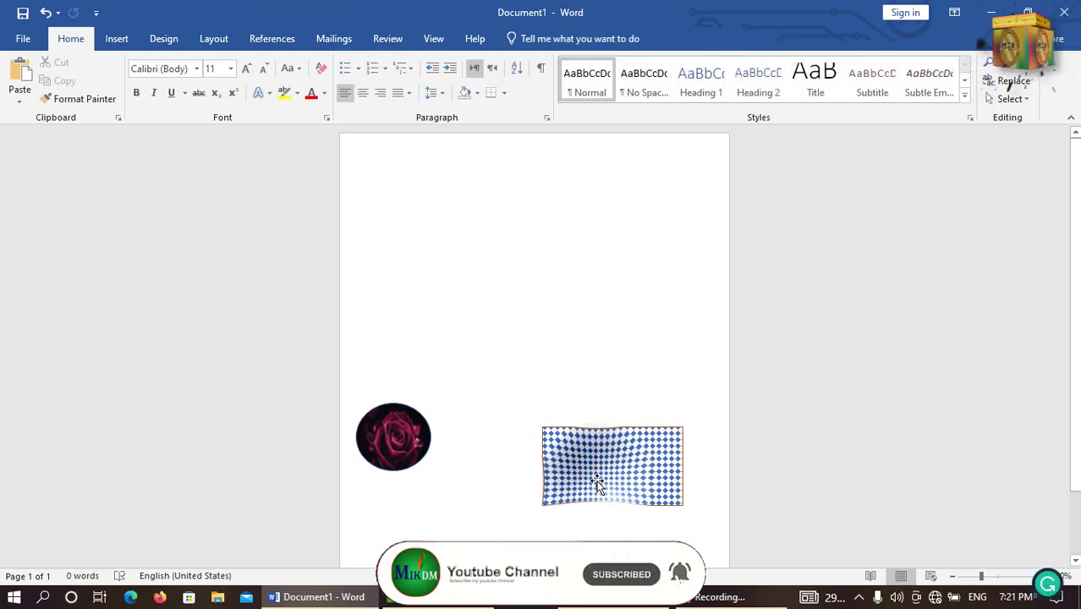
left_click(580, 484)
key("Delete")
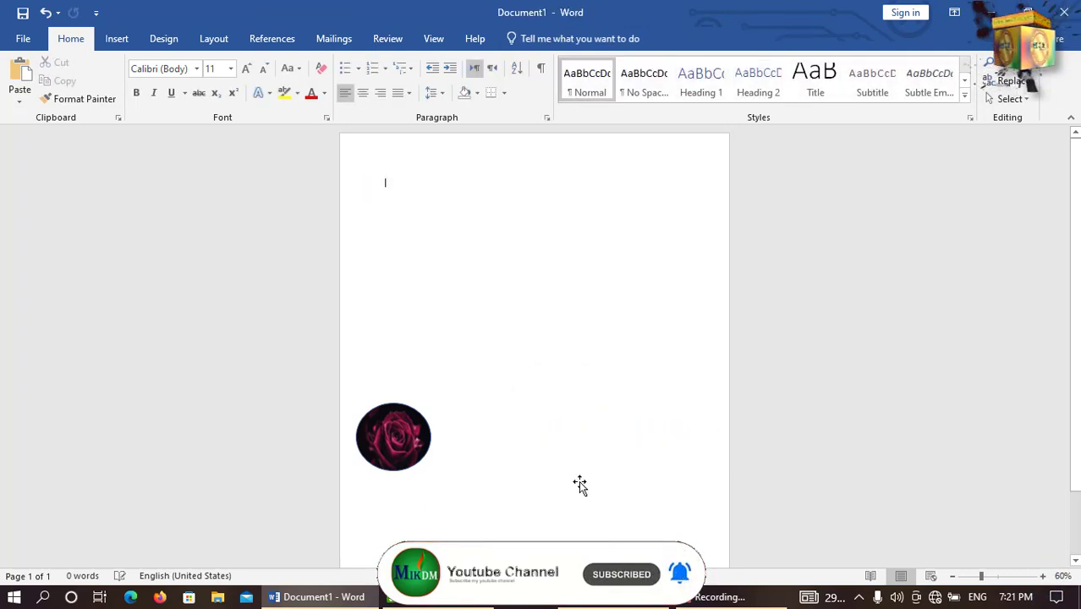
left_click(410, 429)
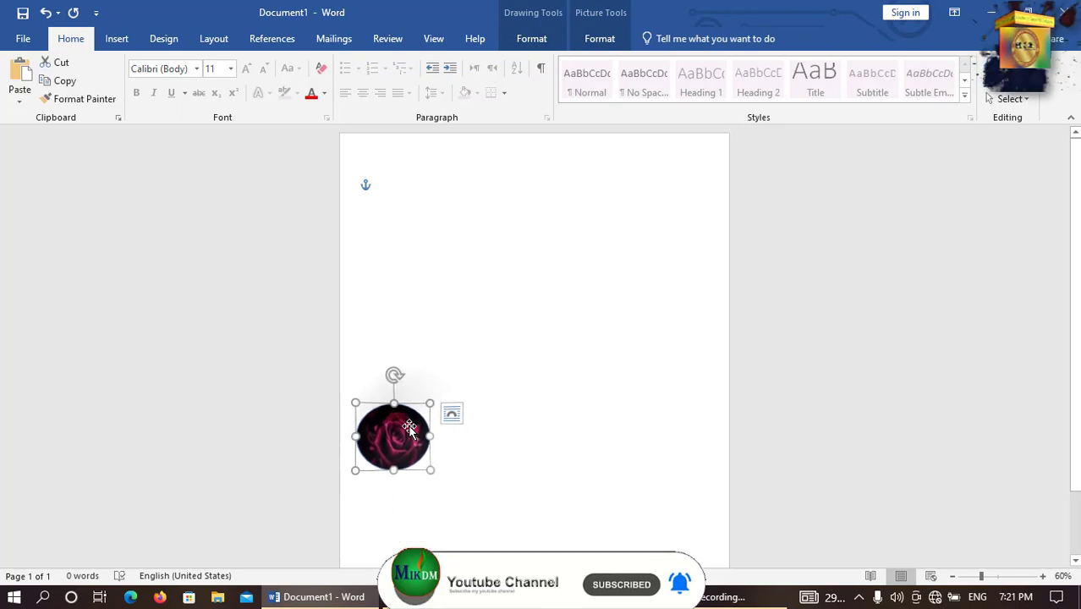
key("Delete")
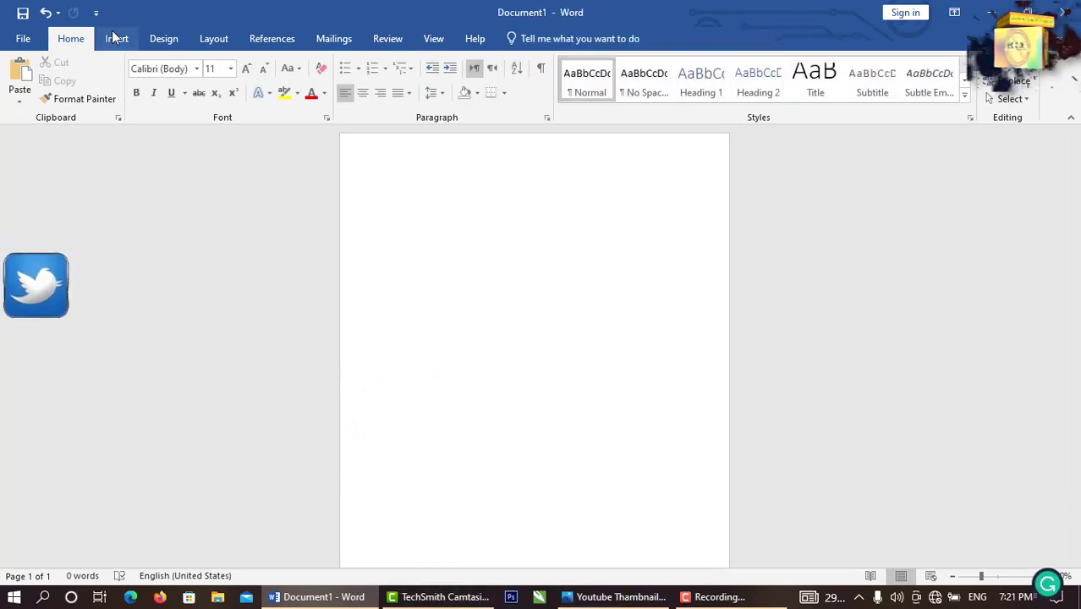
Draw a rounded rectangle near the top of the page and move it up-left.
left_click(115, 39)
left_click(176, 98)
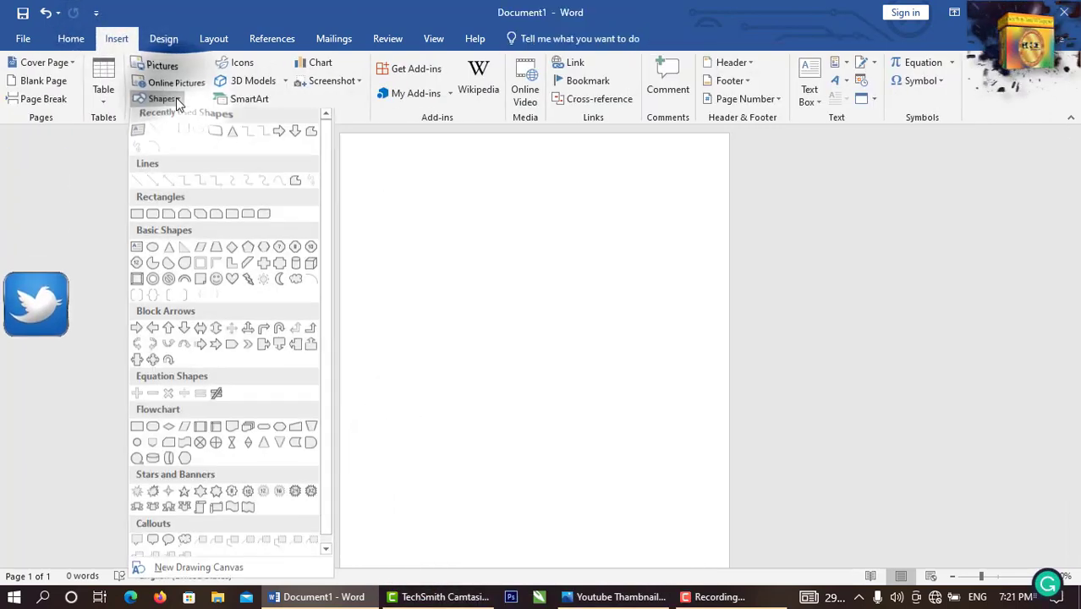
left_click(213, 135)
left_click_drag(437, 211, 664, 345)
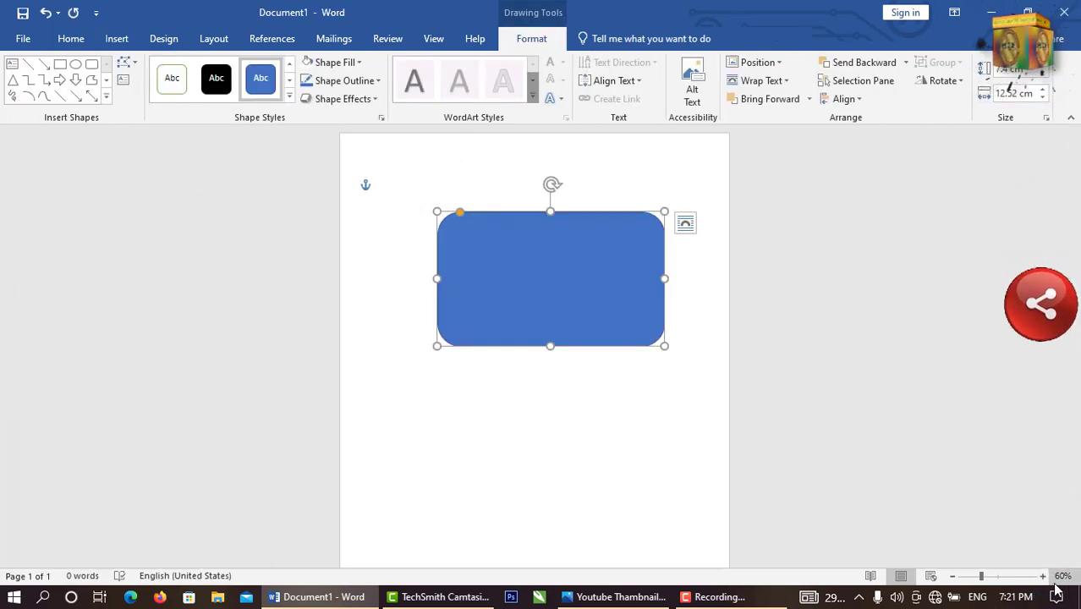
left_click(1044, 577)
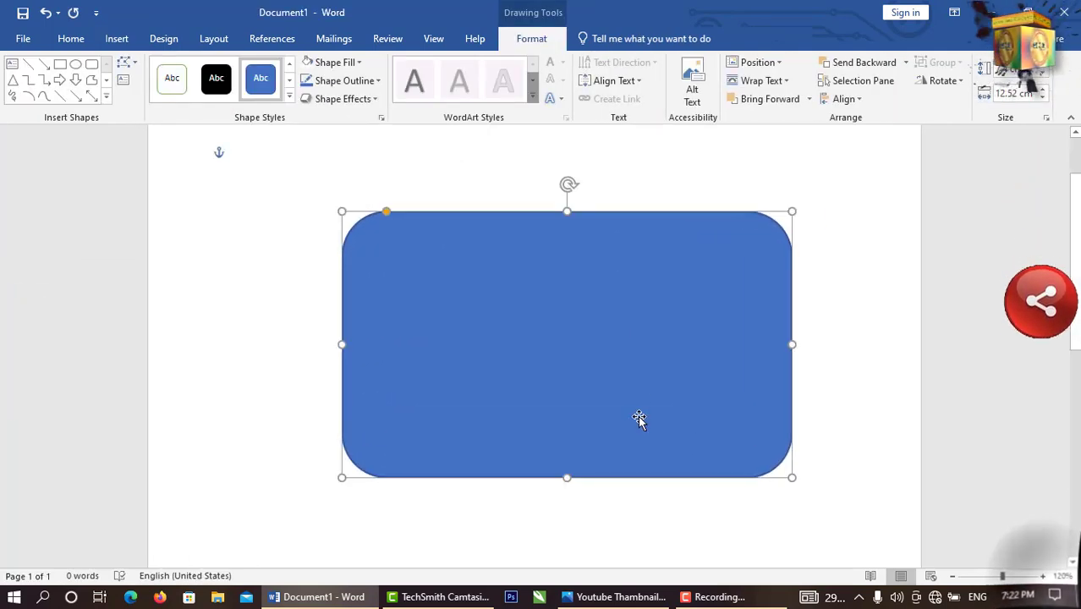
left_click_drag(638, 417, 567, 342)
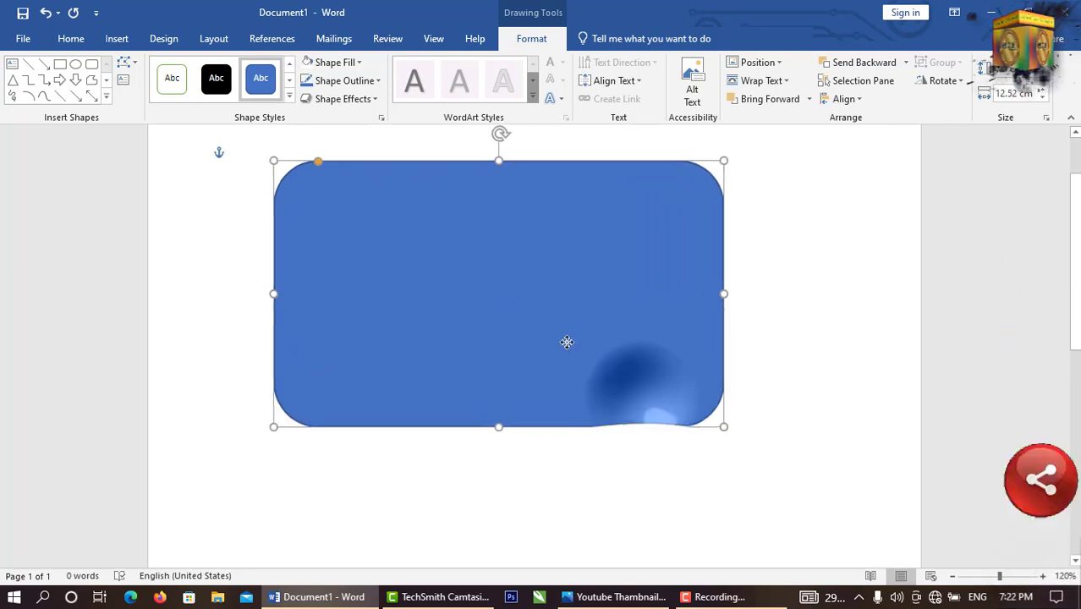
Fill the rounded rectangle with the colourful rose image from a file.
left_click(953, 576)
left_click(953, 576)
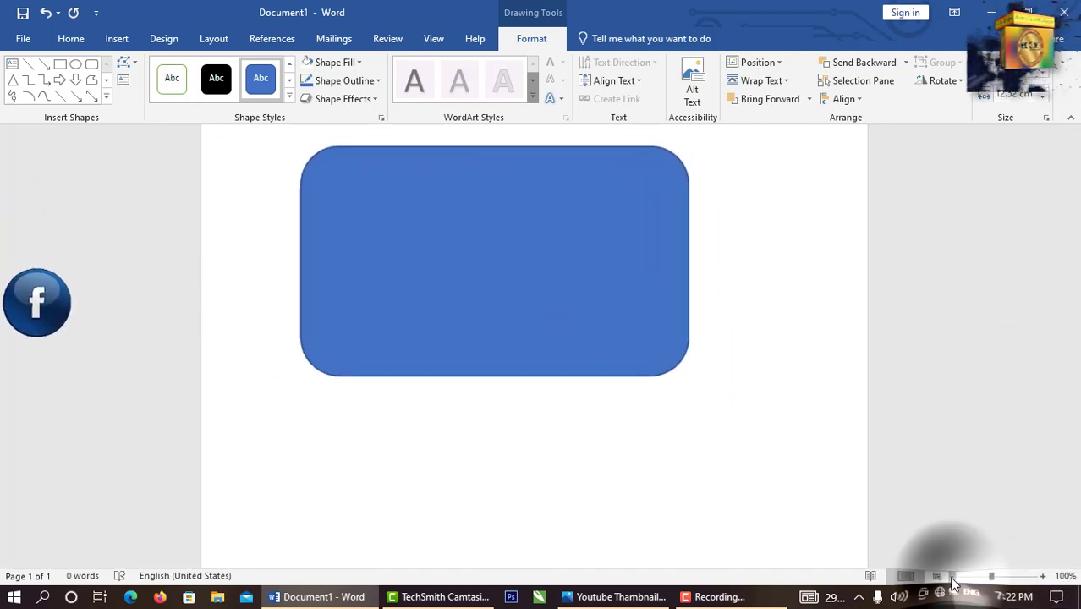
left_click(335, 62)
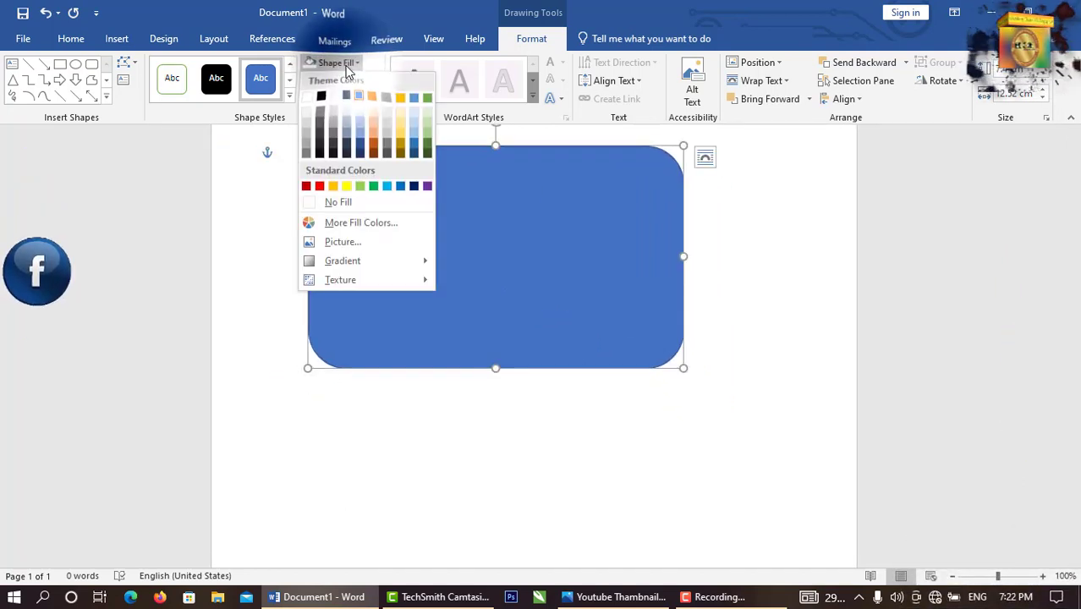
left_click(372, 244)
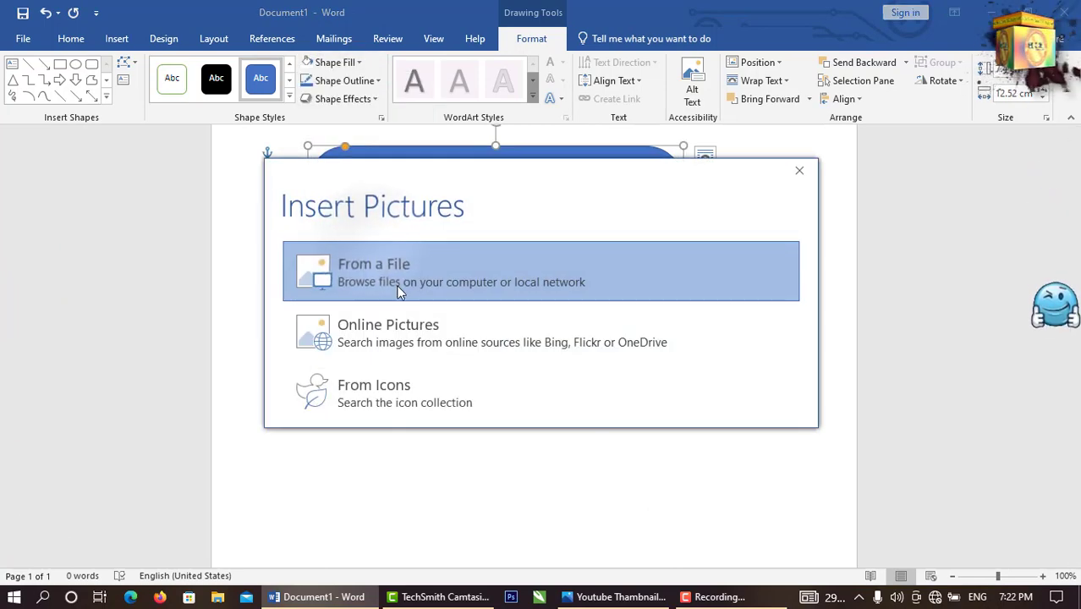
left_click(401, 292)
left_click(374, 254)
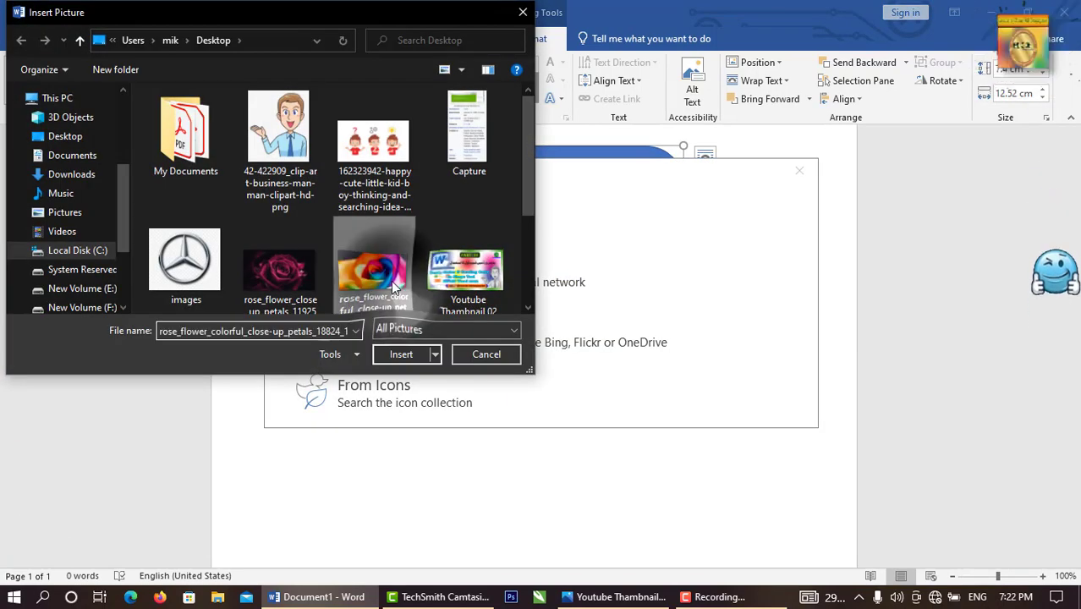
left_click(398, 354)
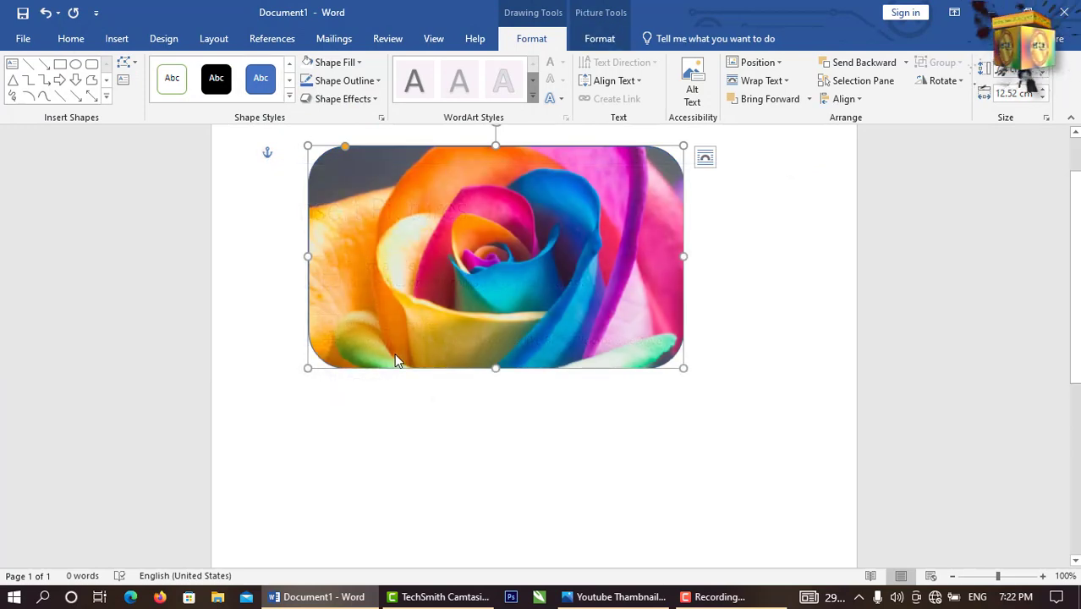
left_click(600, 38)
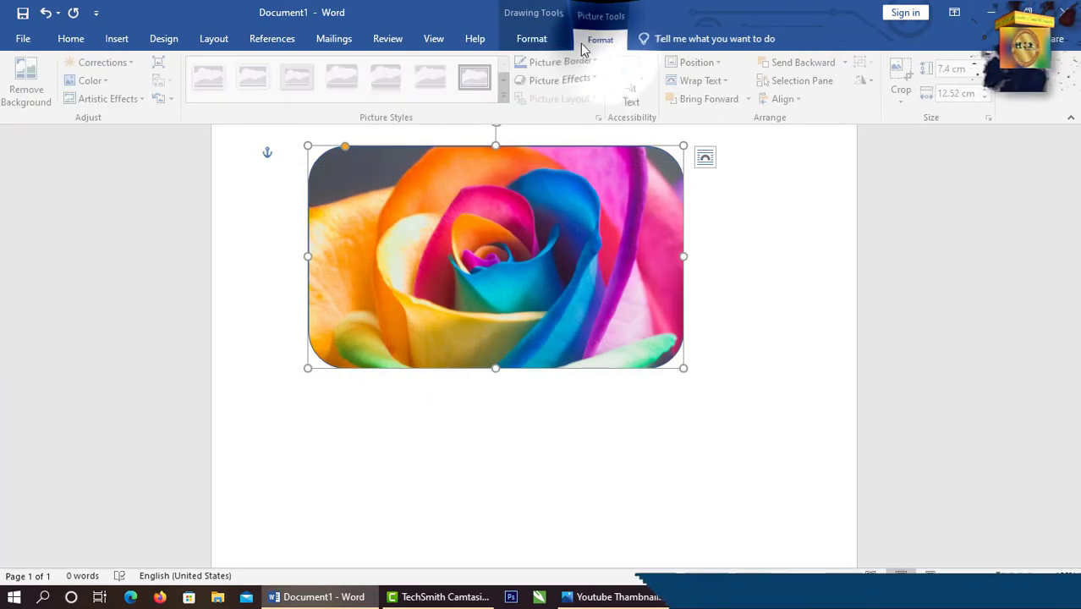
Recolour the rose picture to Gray, Accent color 3 Light.
left_click(106, 84)
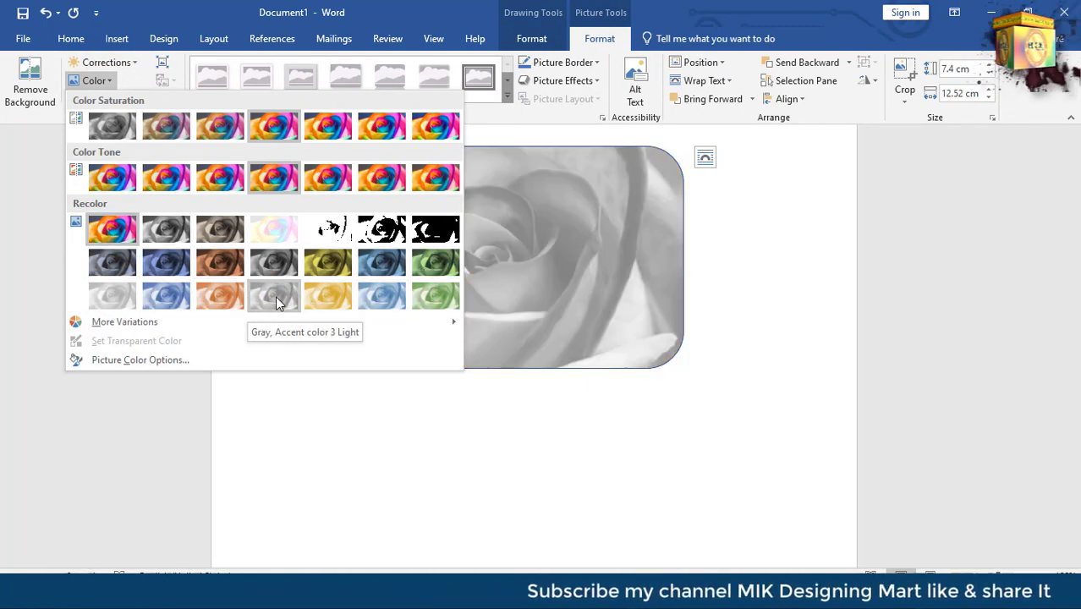
left_click(275, 295)
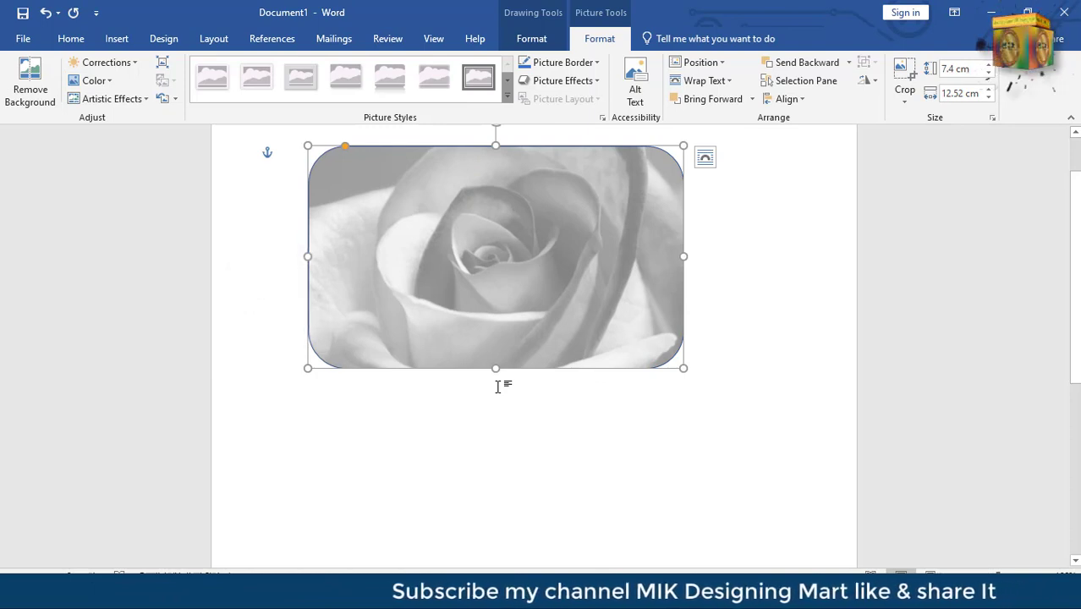
left_click(103, 62)
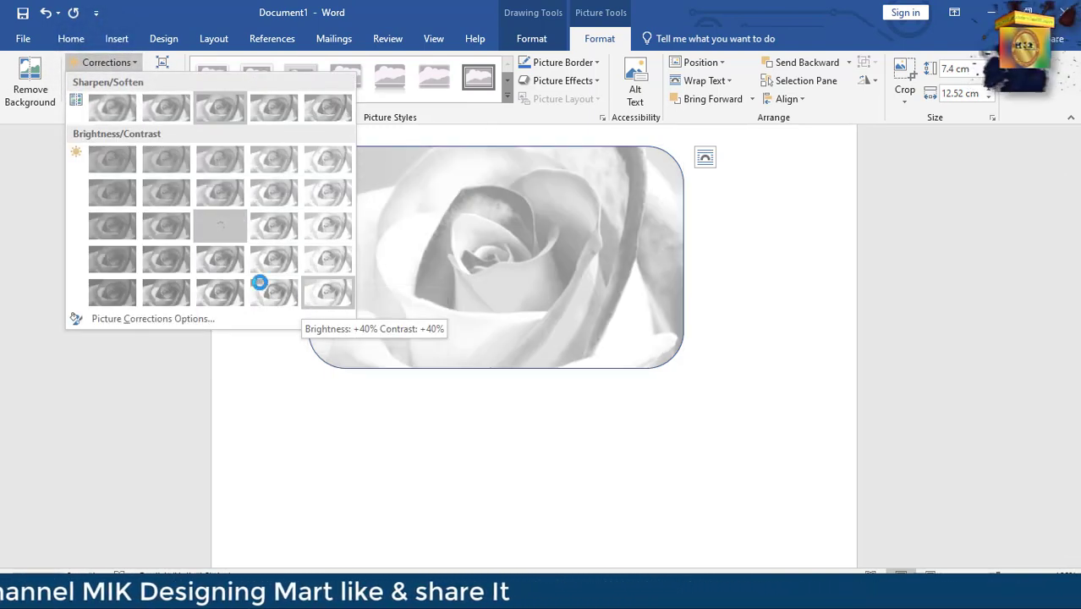
left_click(111, 62)
Restore the rose picture's original full colour with No Recolor.
left_click(93, 80)
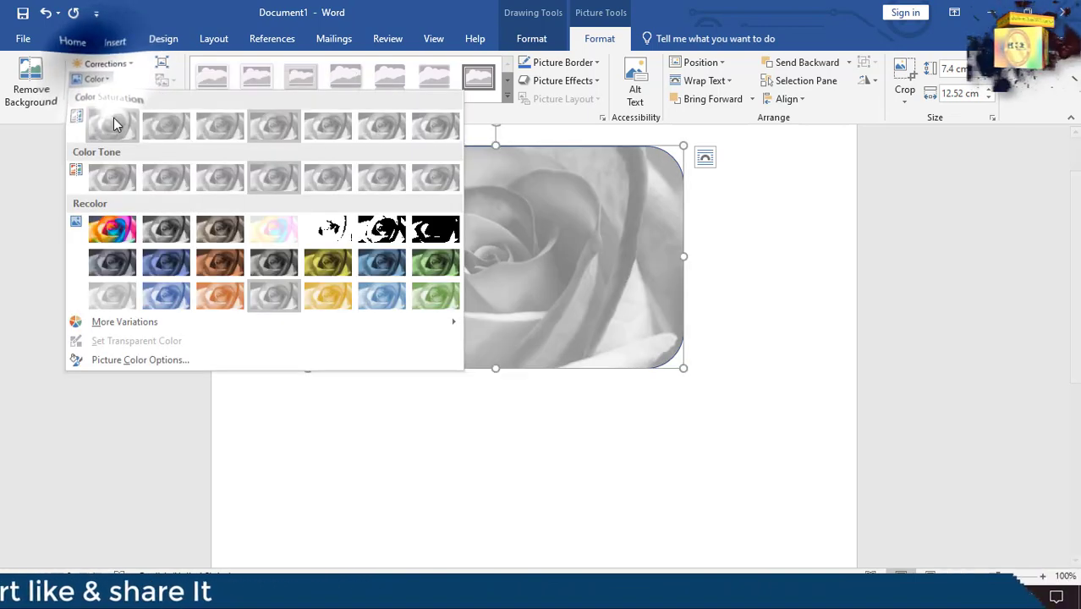
left_click(113, 228)
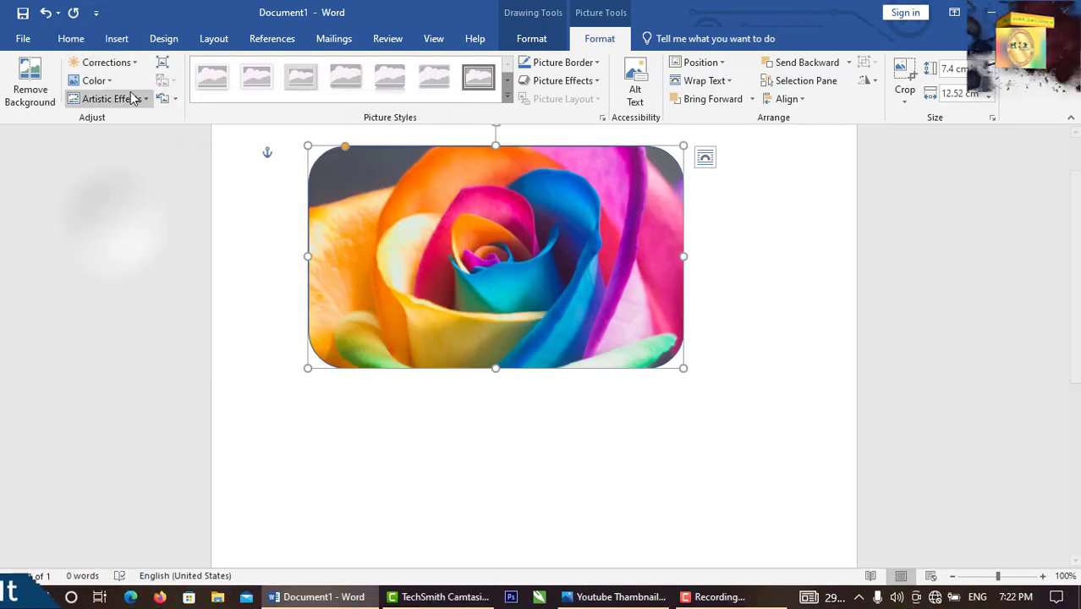
left_click(102, 63)
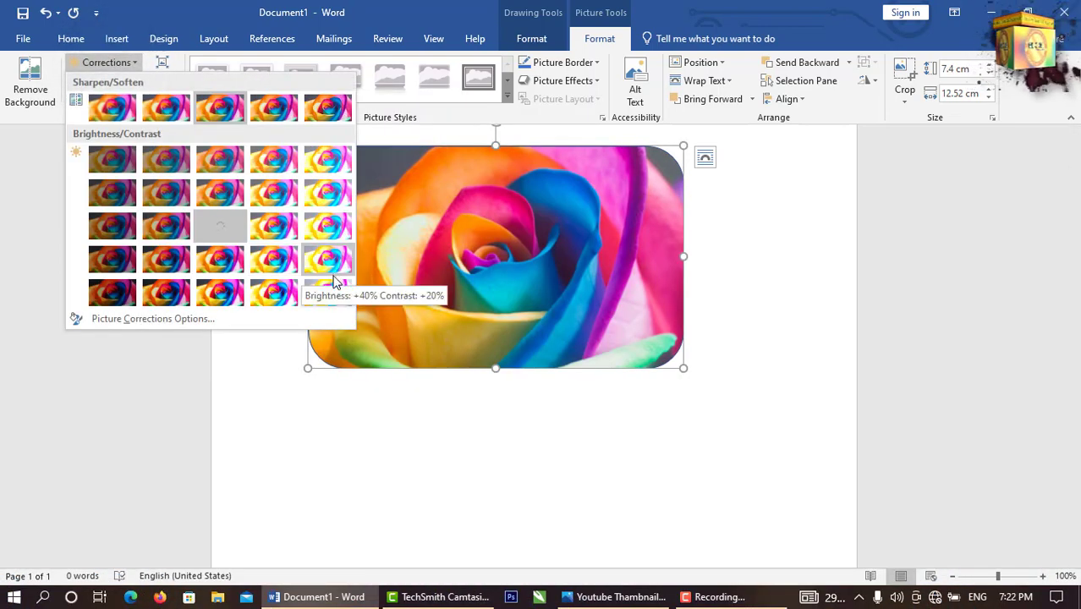
left_click(406, 296)
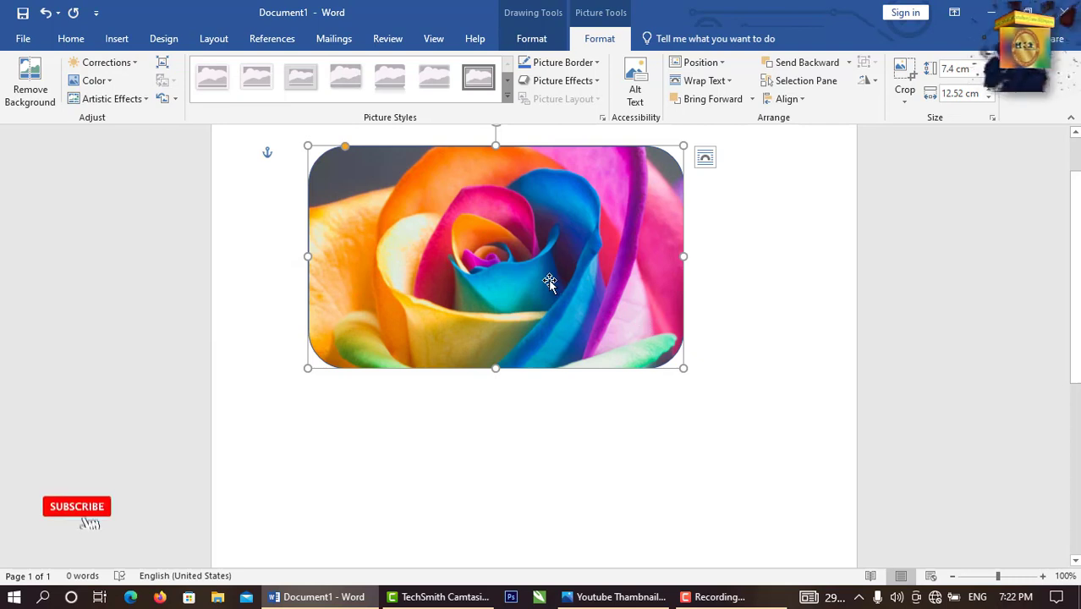
Crop the rose picture, enlarging and repositioning the image inside the crop frame.
left_click(905, 78)
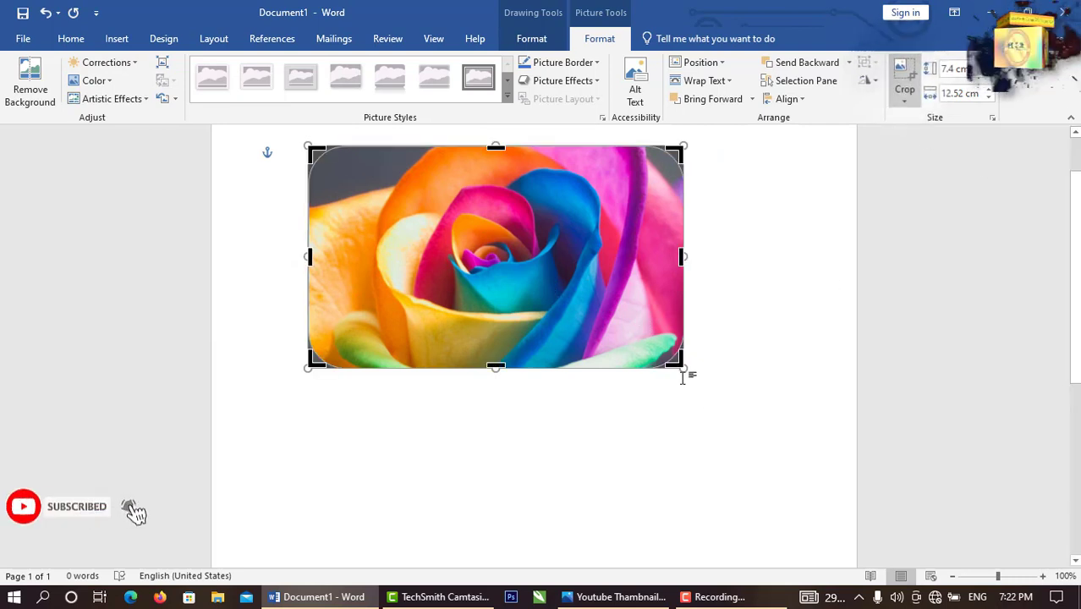
left_click_drag(687, 370, 856, 500)
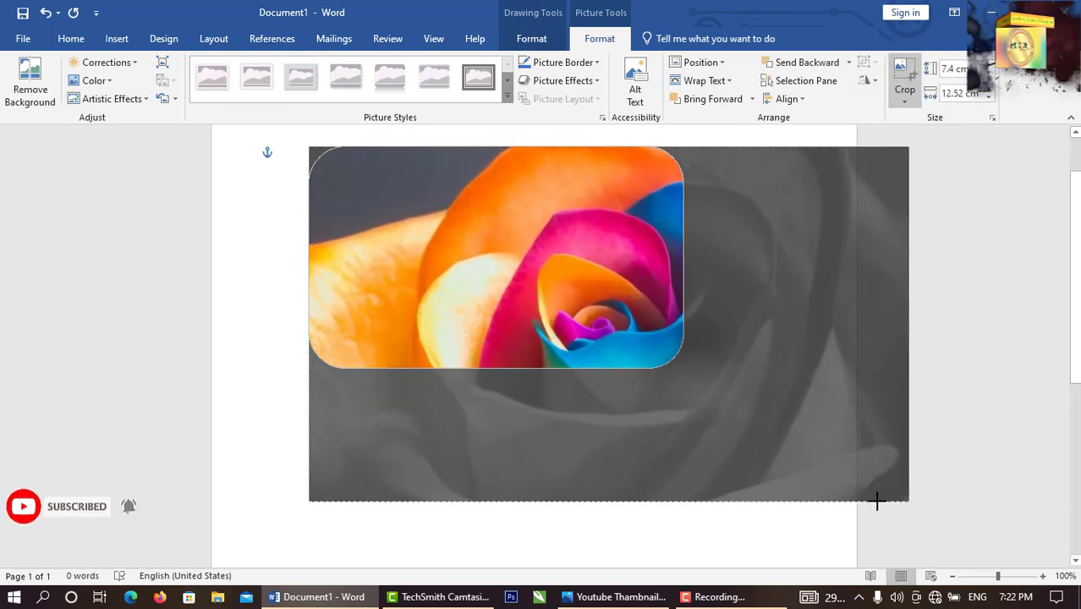
left_click_drag(801, 419, 705, 371)
left_click(904, 78)
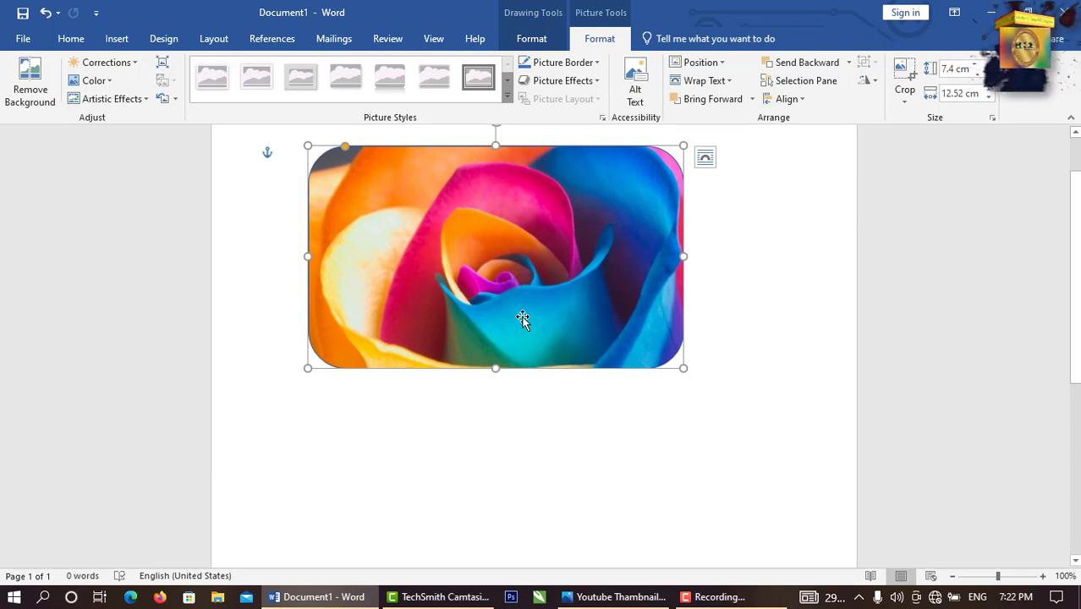
scroll(567, 300, "down", 2)
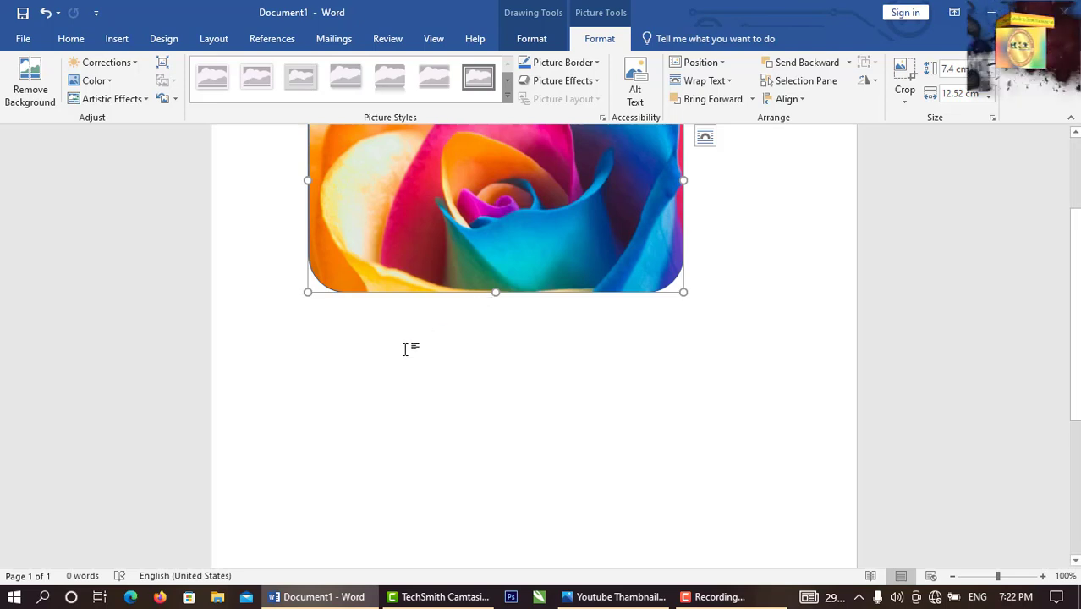
scroll(404, 348, "up", 3)
Make the rose picture's rounded corners more rounded.
left_click(542, 43)
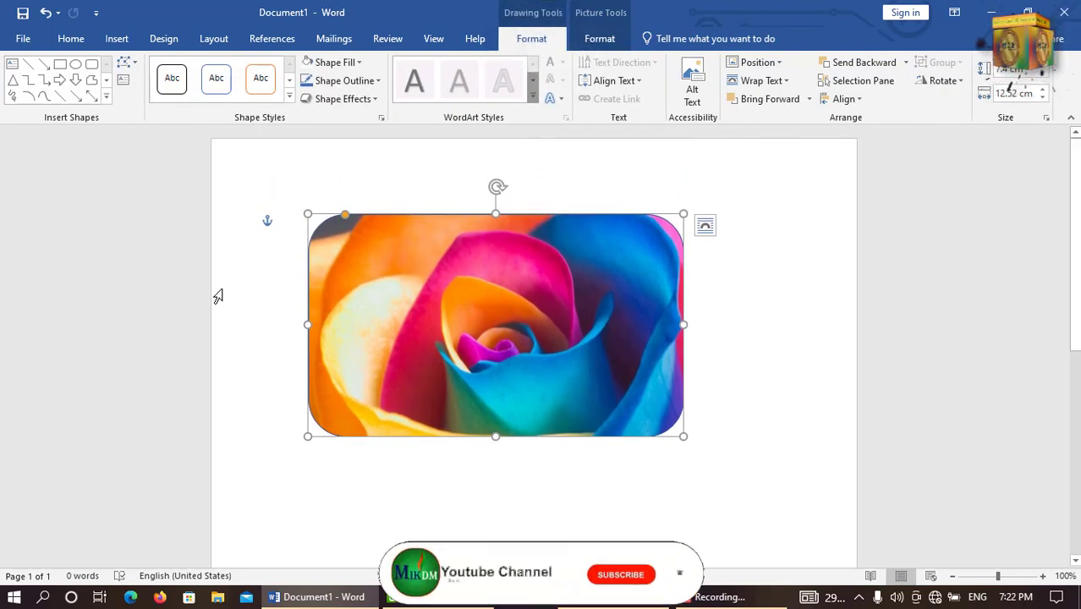
left_click_drag(345, 216, 376, 227)
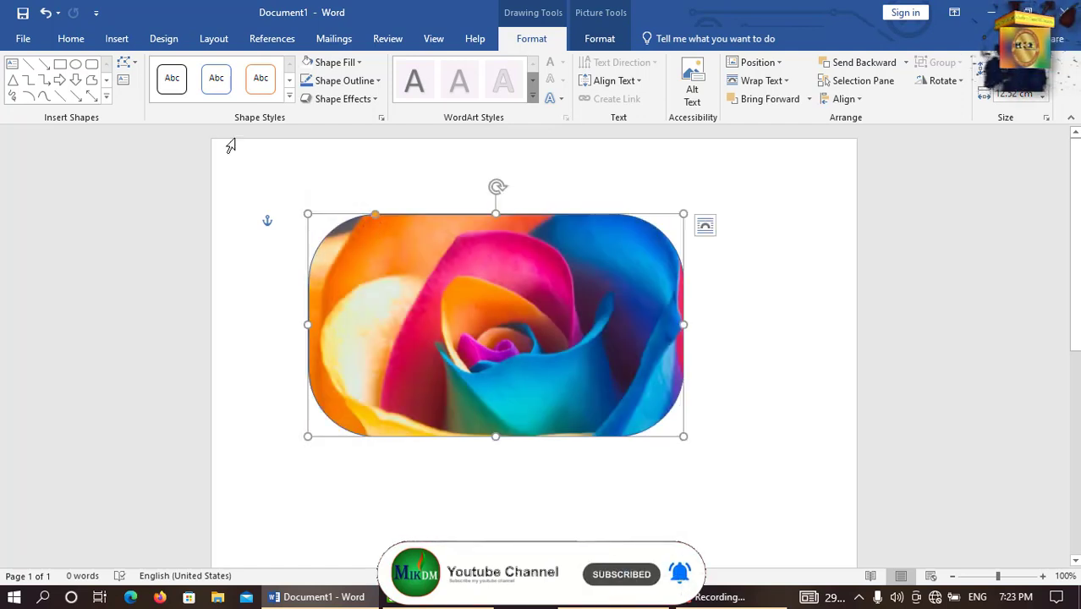
left_click(134, 67)
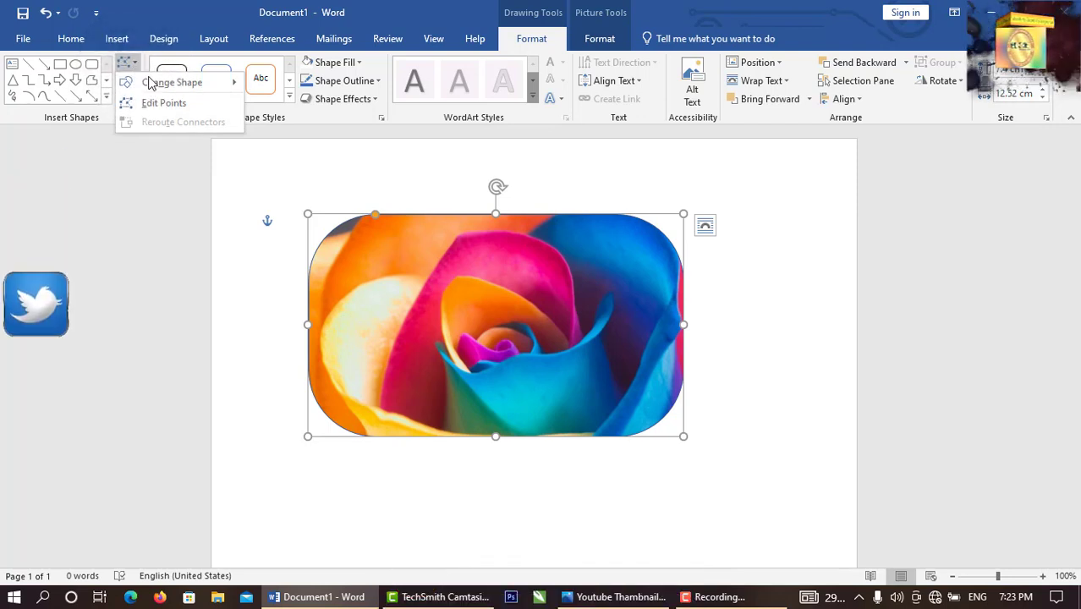
mouse_move(173, 82)
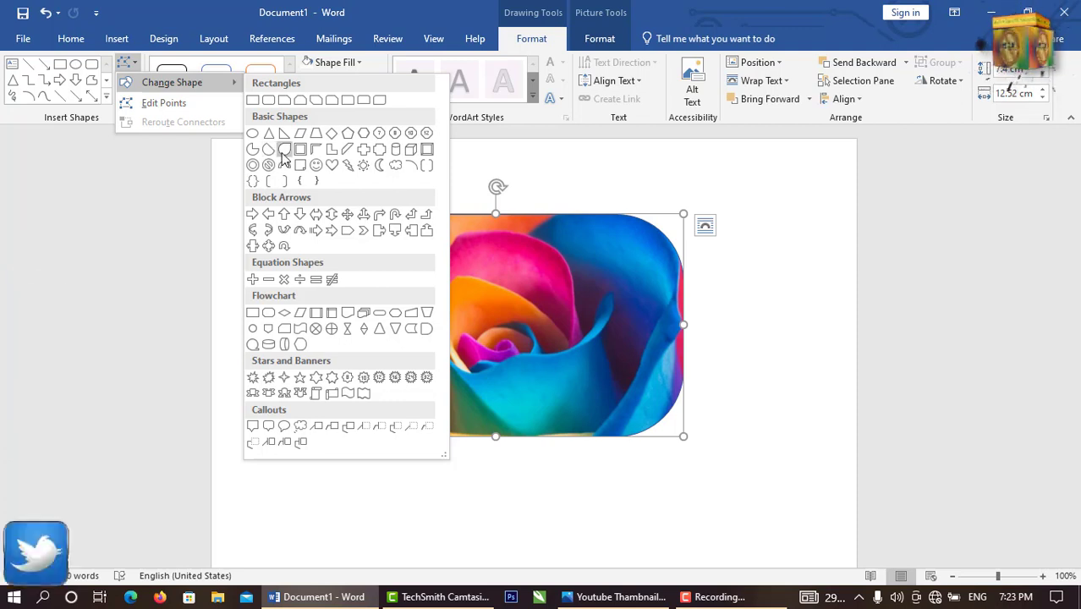
key("Escape")
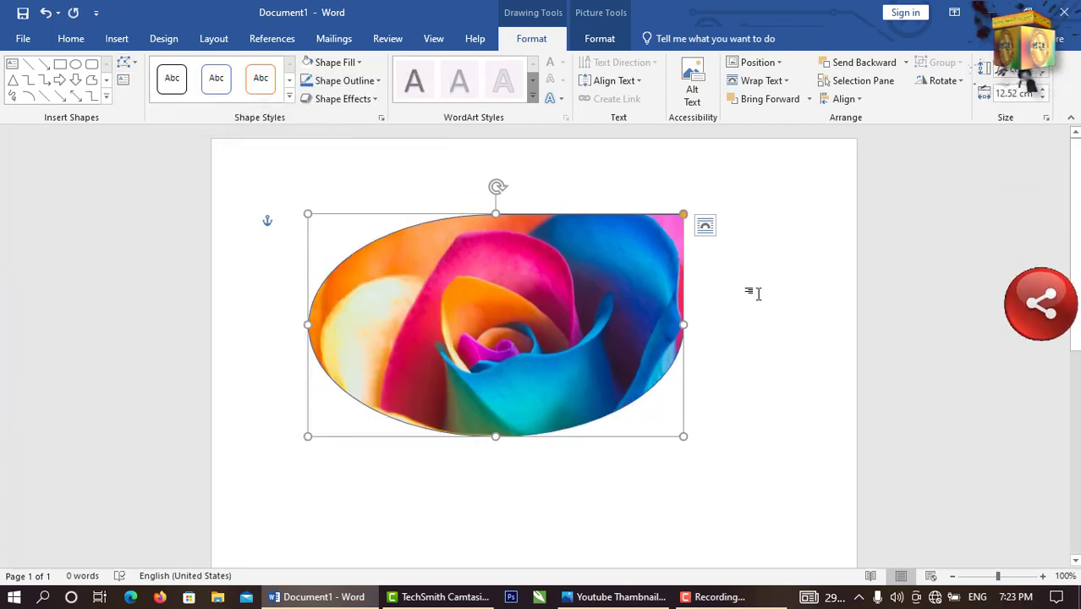
Try a cube shape, then a curved-sides flowchart shape on the rose picture.
left_click(128, 63)
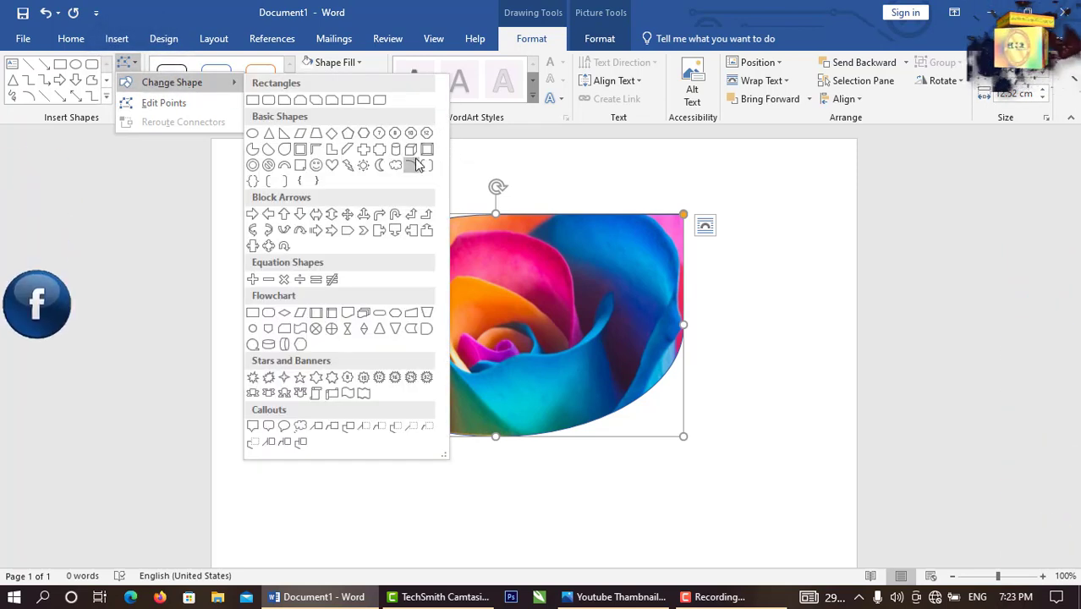
left_click(410, 149)
scroll(562, 347, "down", 3)
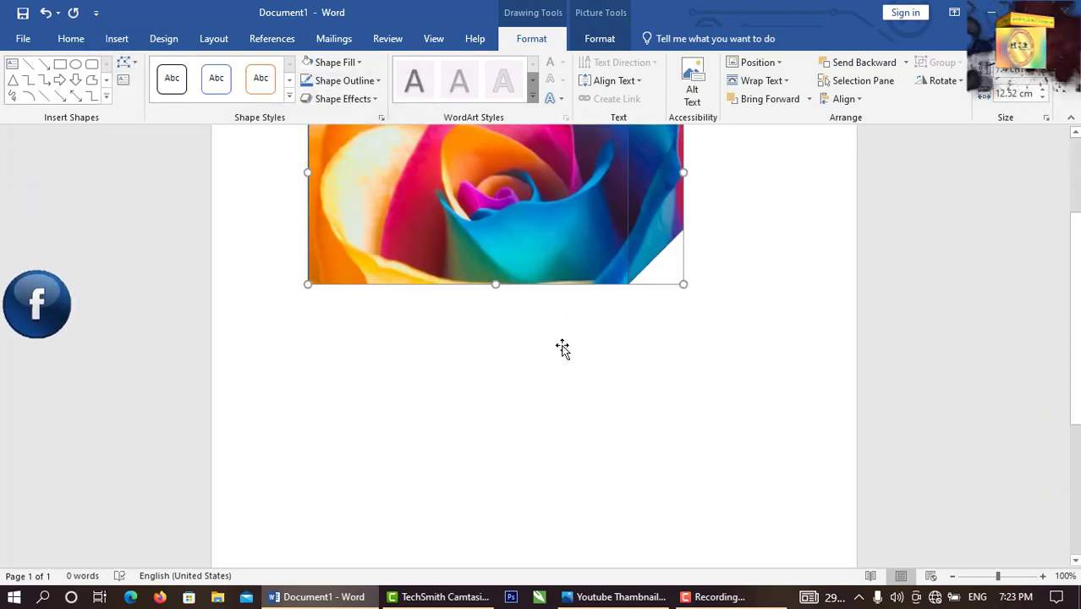
scroll(562, 347, "up", 3)
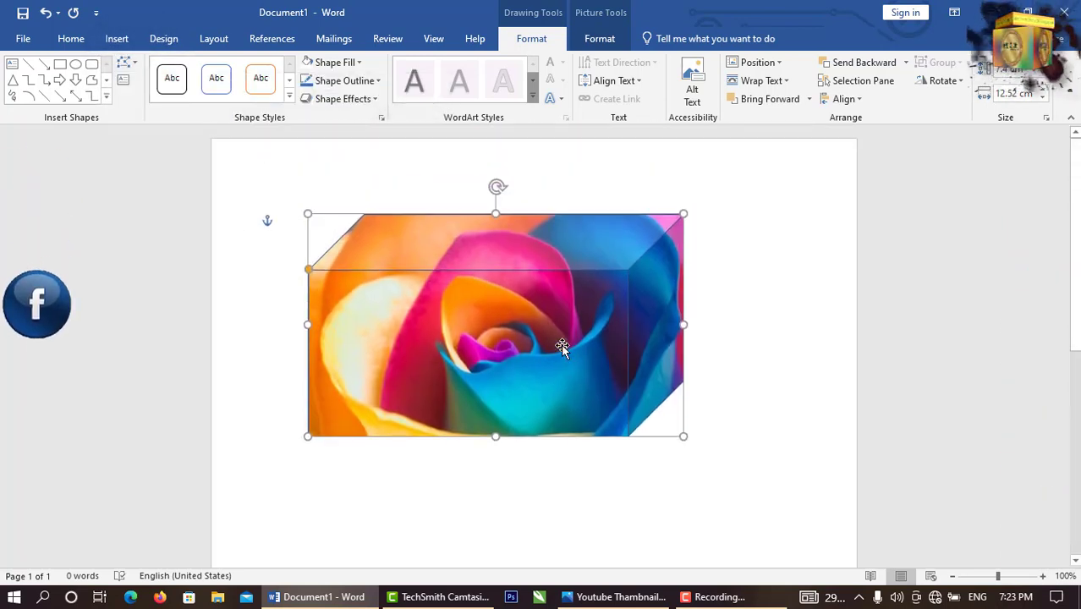
left_click(125, 63)
mouse_move(172, 82)
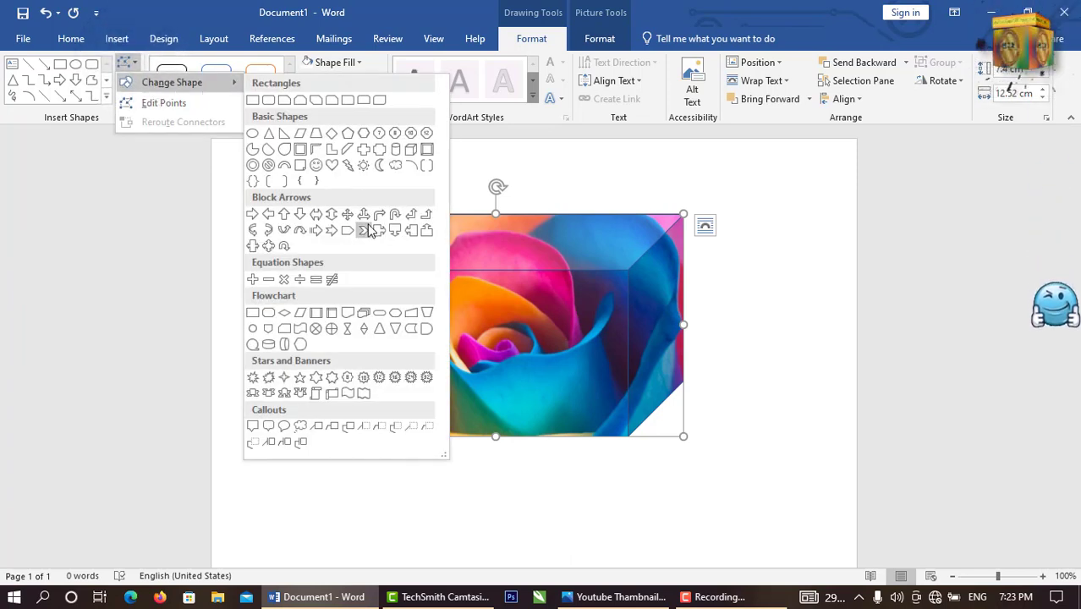
left_click(298, 345)
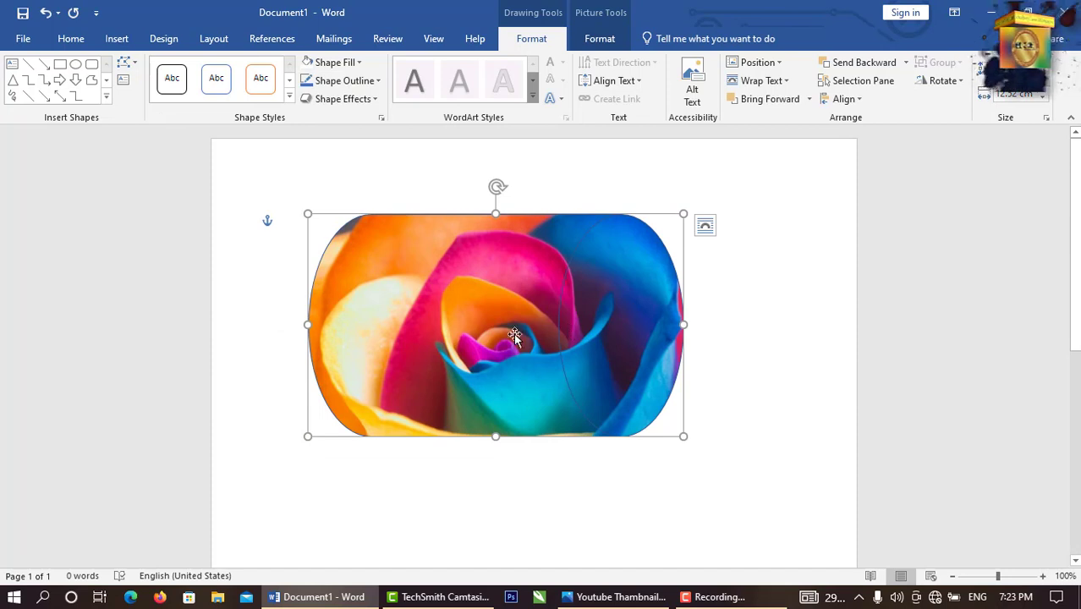
Change the rose picture's shape to the Magnetic Disk cylinder.
left_click(125, 63)
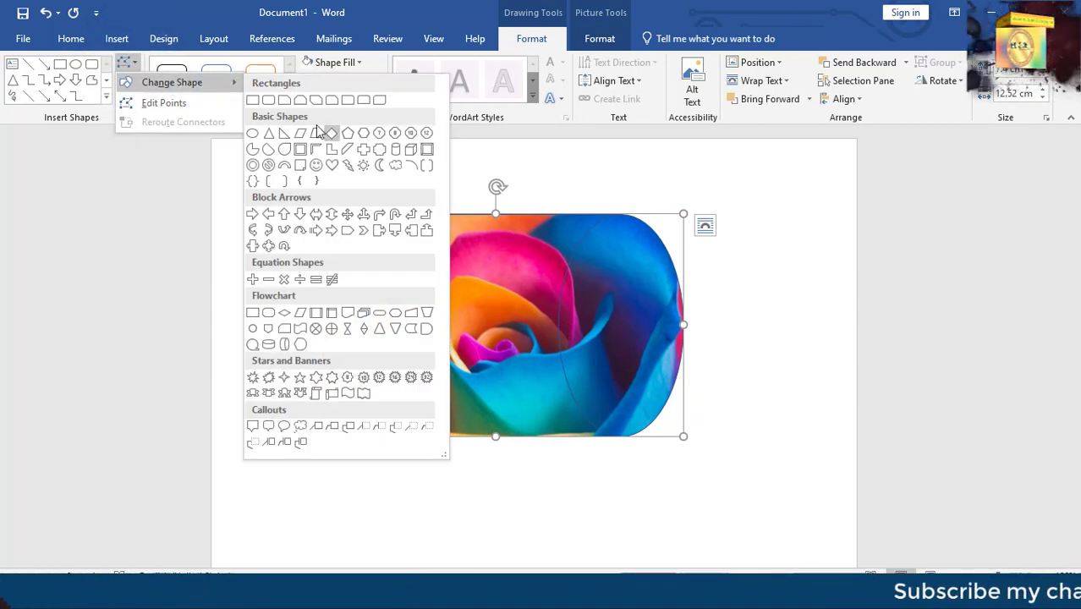
mouse_move(171, 82)
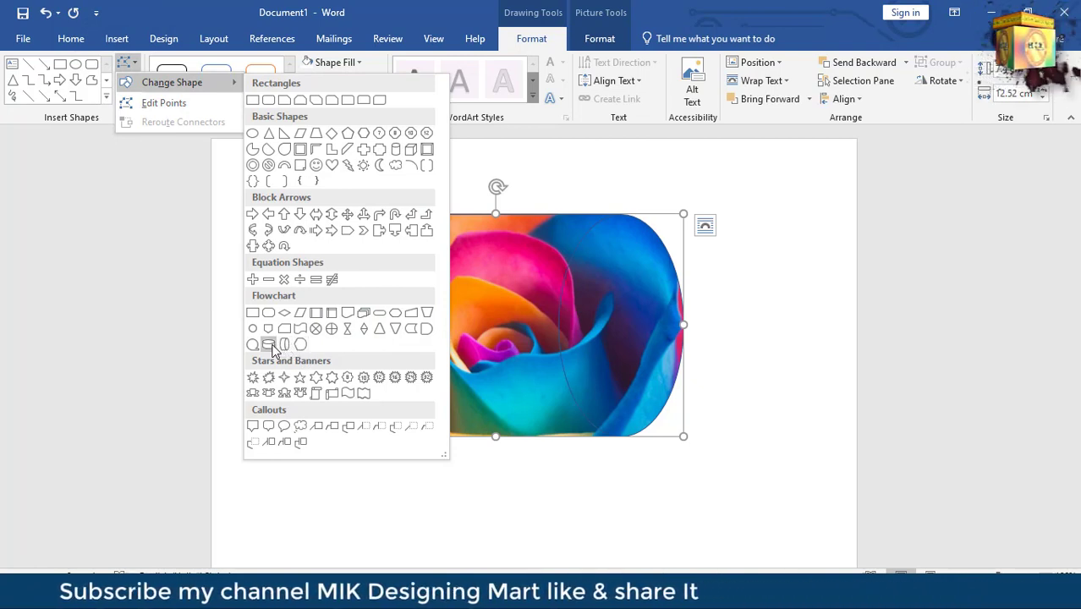
left_click(275, 346)
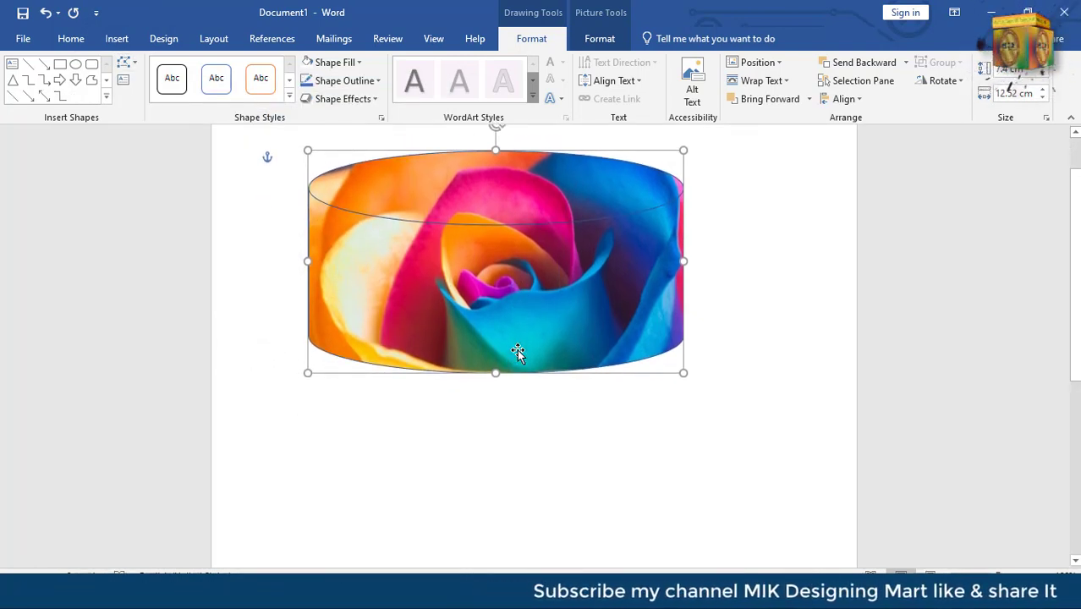
scroll(516, 354, "up", 2)
left_click(77, 65)
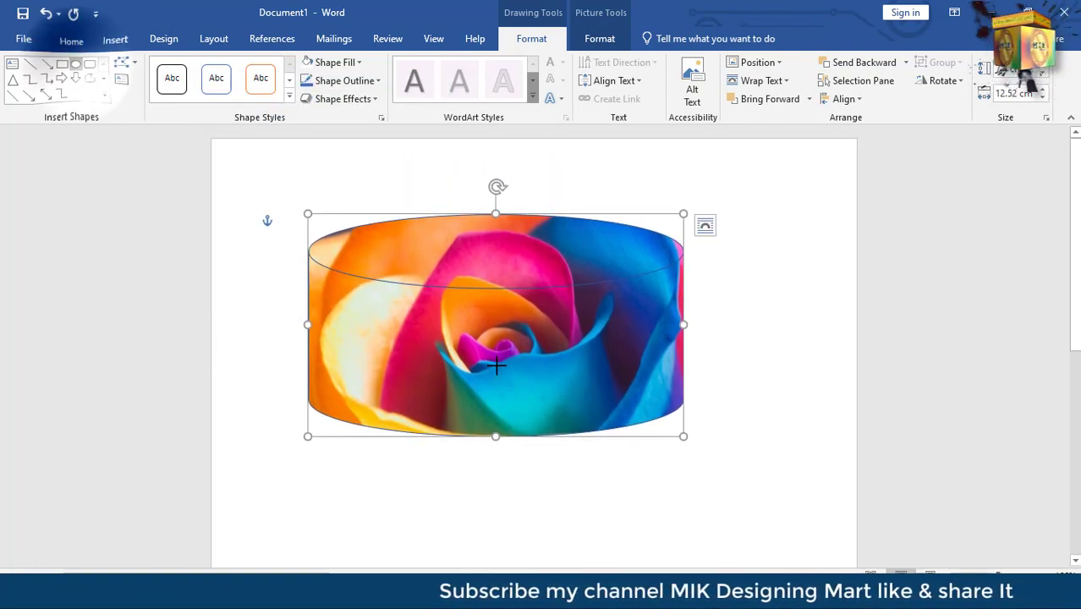
scroll(405, 328, "down", 5)
Draw an oval, fill it with the dark red rose photo, and resize it into a circle.
mouse_move(321, 289)
left_mouse_down()
mouse_move(425, 437)
mouse_move(482, 473)
left_mouse_up()
left_click(335, 62)
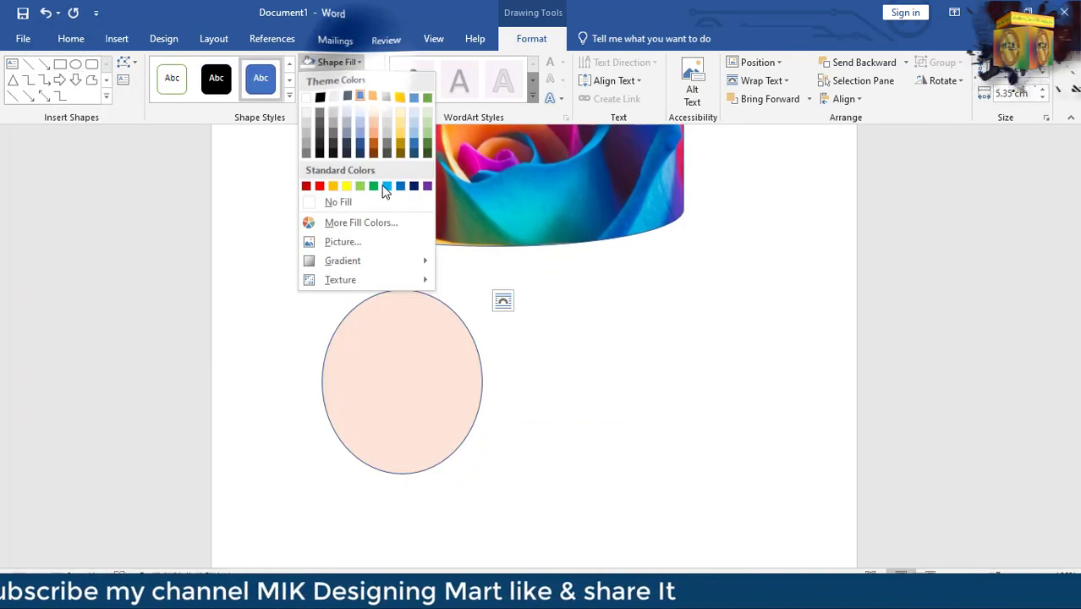
left_click(372, 243)
left_click(391, 286)
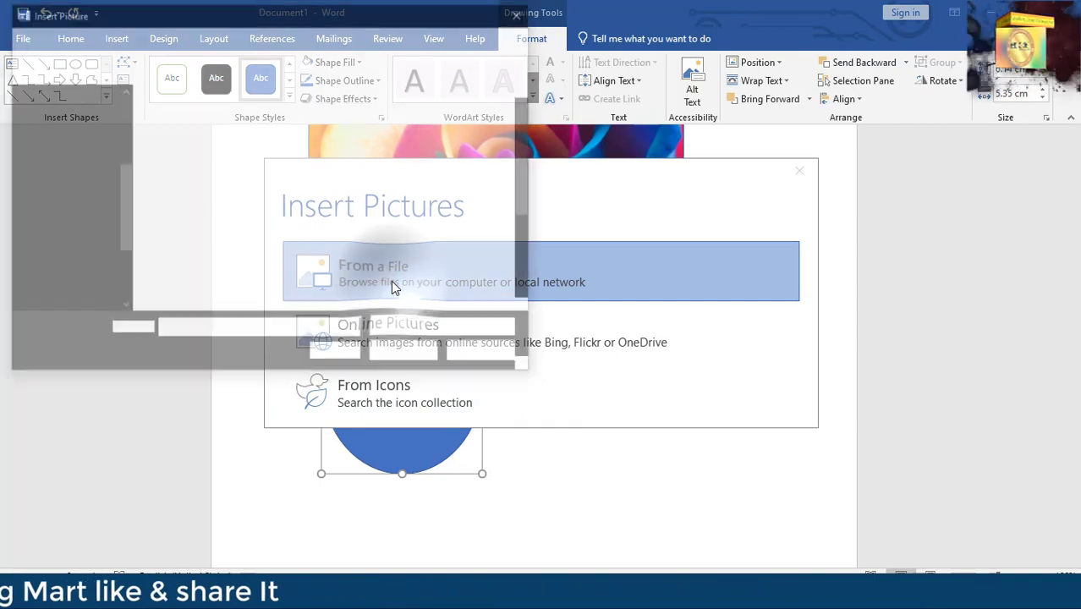
left_click(279, 243)
left_click(400, 360)
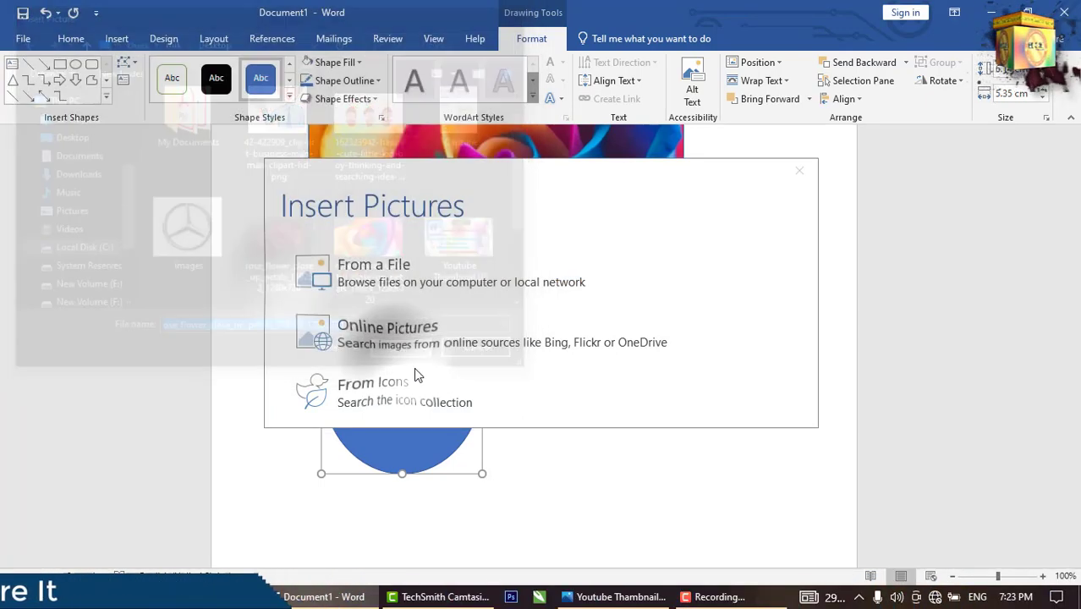
left_click_drag(388, 341, 315, 262)
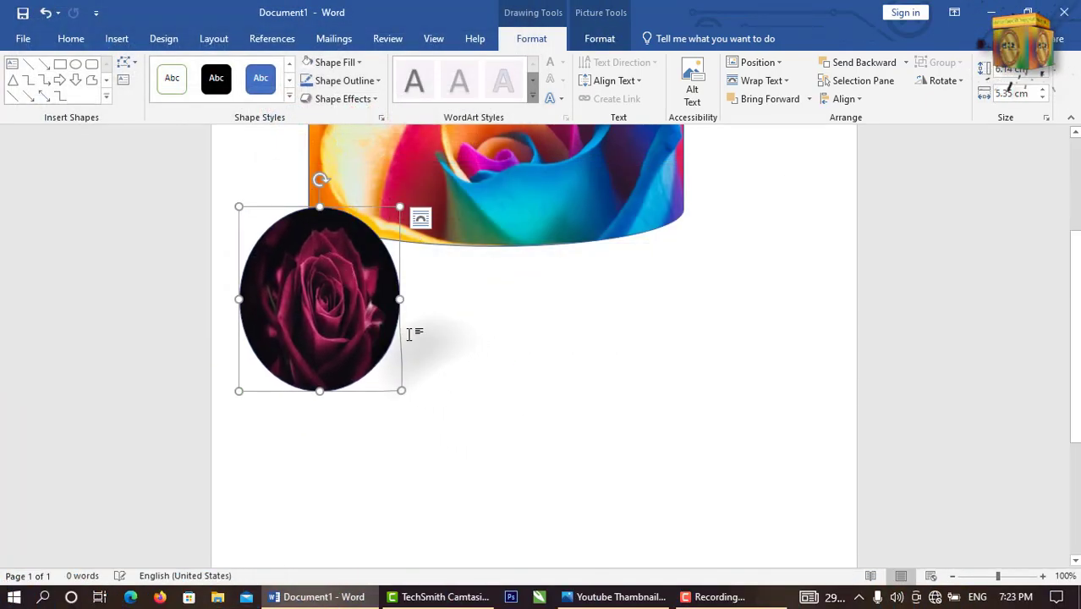
mouse_move(401, 392)
left_mouse_down()
mouse_move(467, 429)
mouse_move(401, 360)
left_mouse_up()
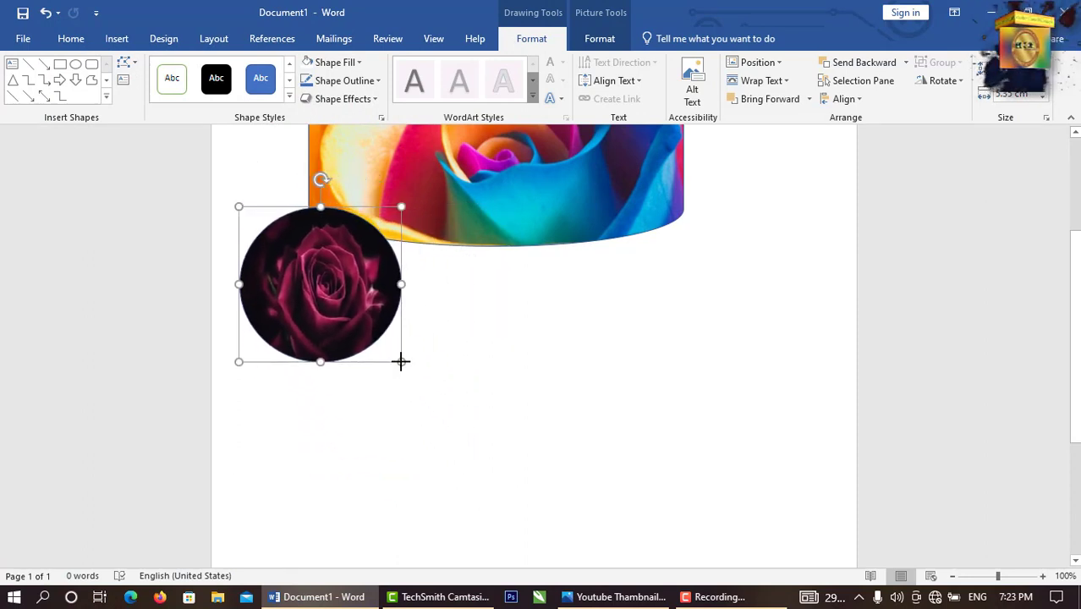
mouse_move(269, 250)
left_mouse_down()
mouse_move(291, 342)
mouse_move(277, 306)
left_mouse_up()
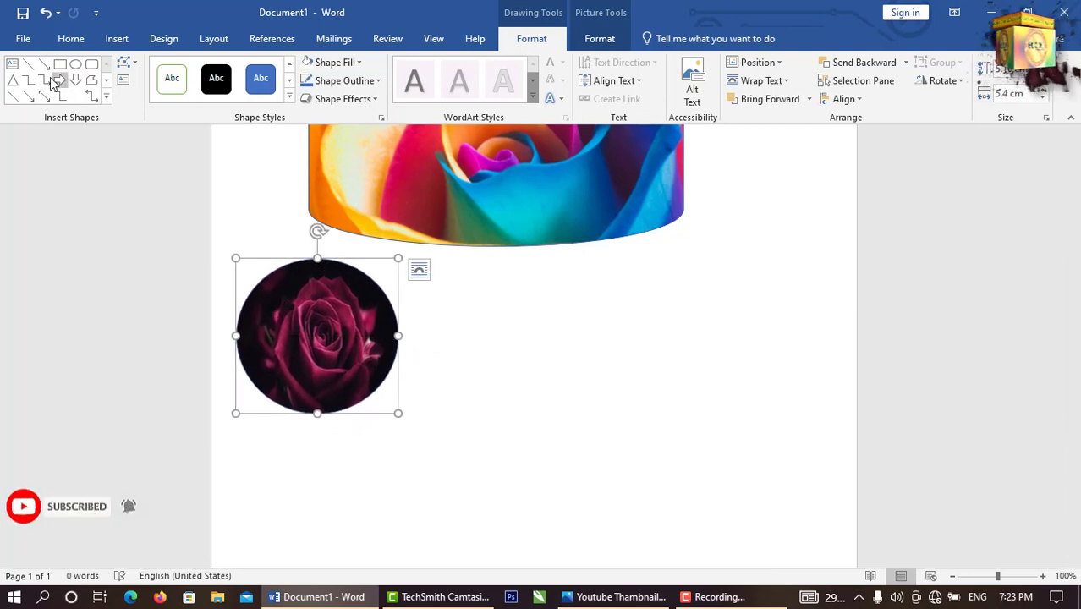
Draw the Sequential Access Storage Q shape with a purple texture beside the rose circle.
left_click(107, 99)
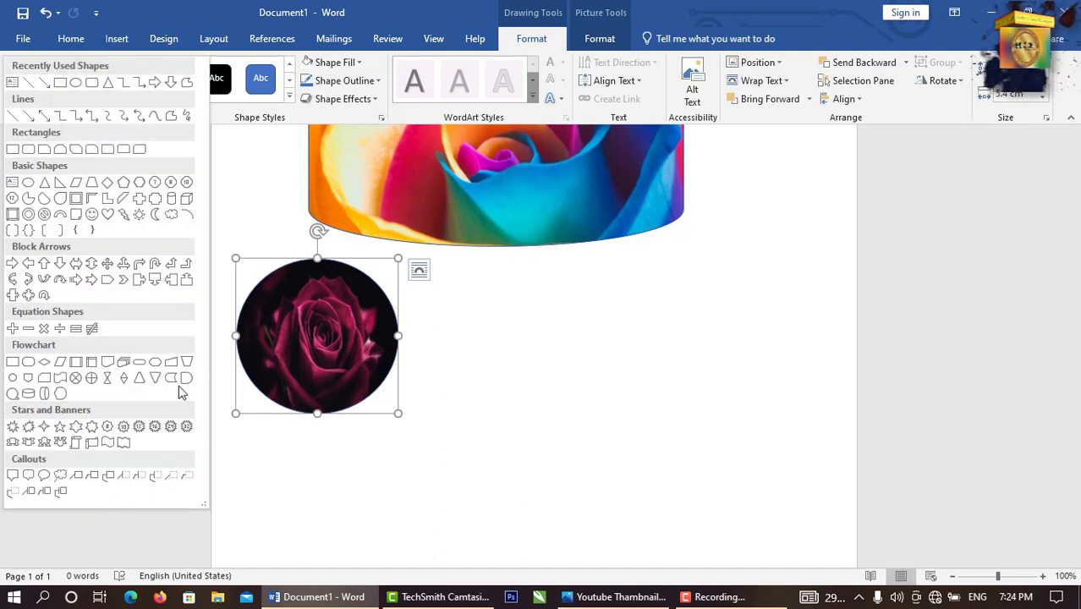
left_click(13, 394)
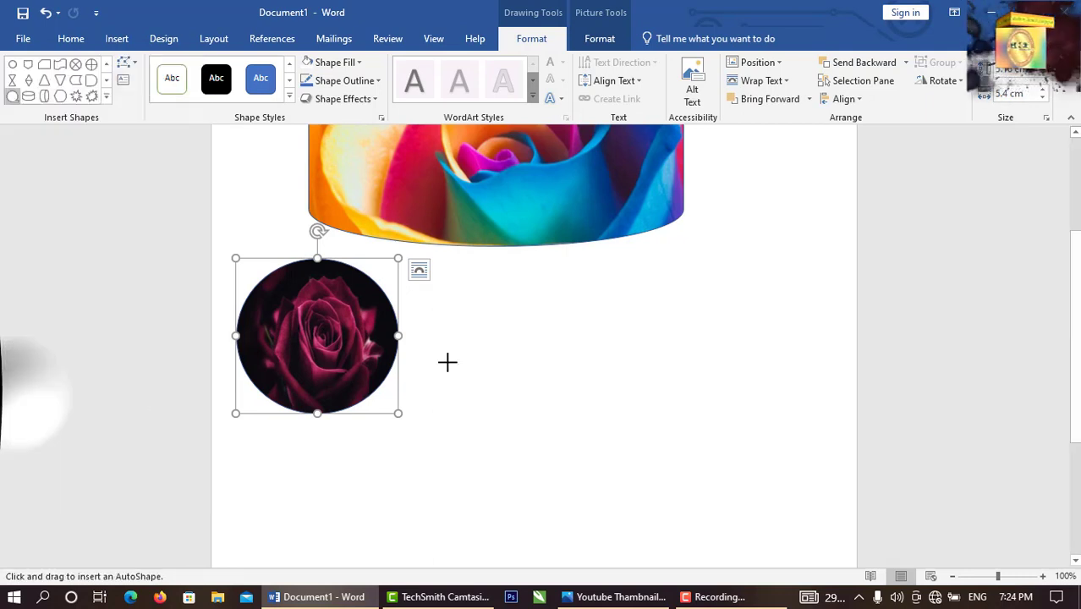
left_click_drag(519, 295, 733, 490)
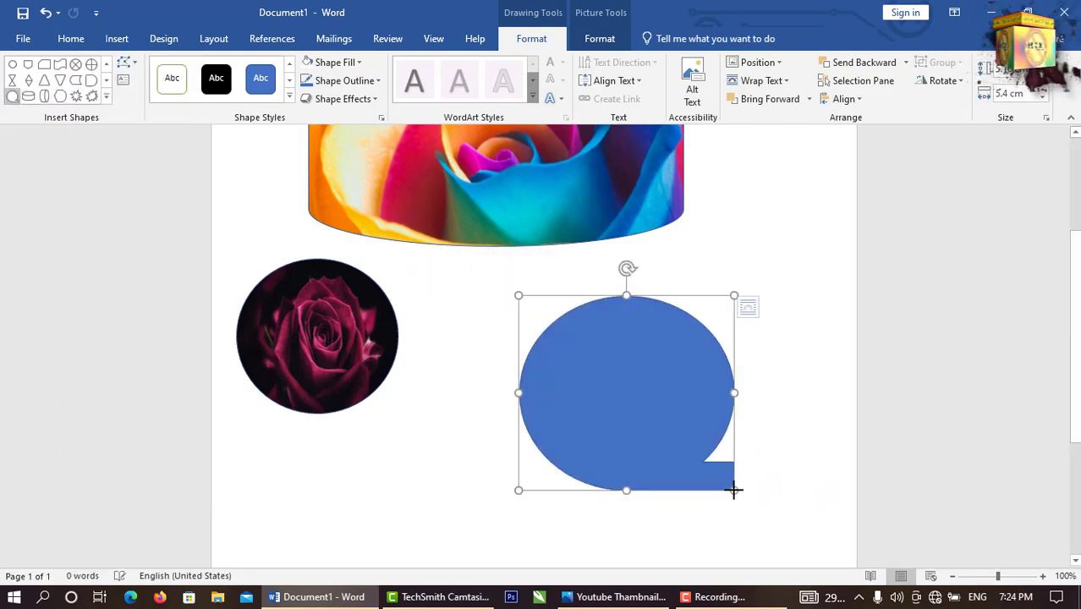
left_click(359, 63)
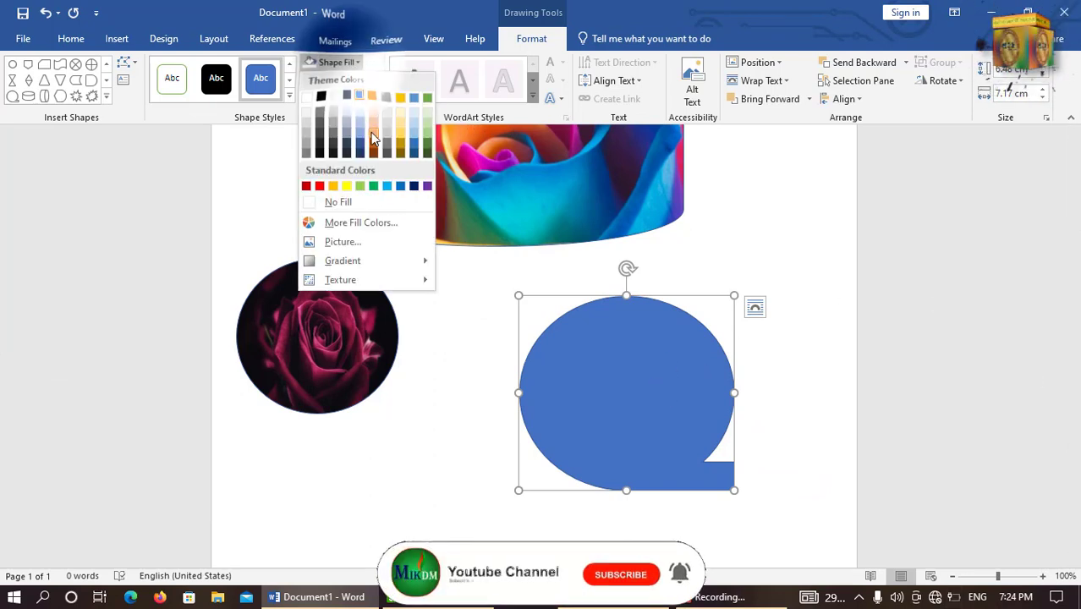
mouse_move(341, 280)
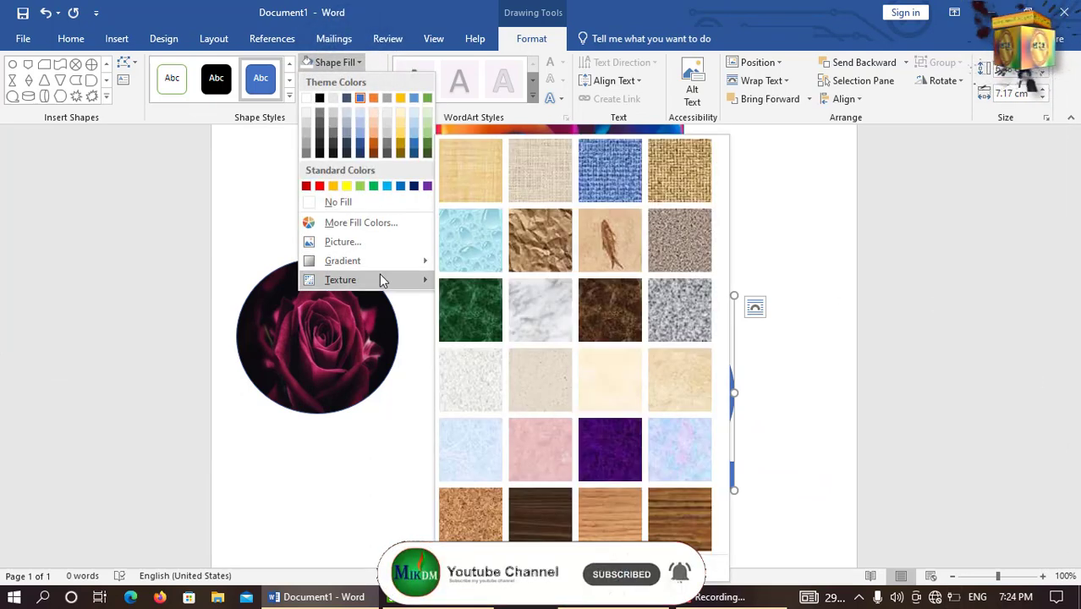
left_click(599, 438)
mouse_move(598, 391)
left_mouse_down()
mouse_move(296, 316)
mouse_move(303, 354)
mouse_move(511, 342)
left_mouse_up()
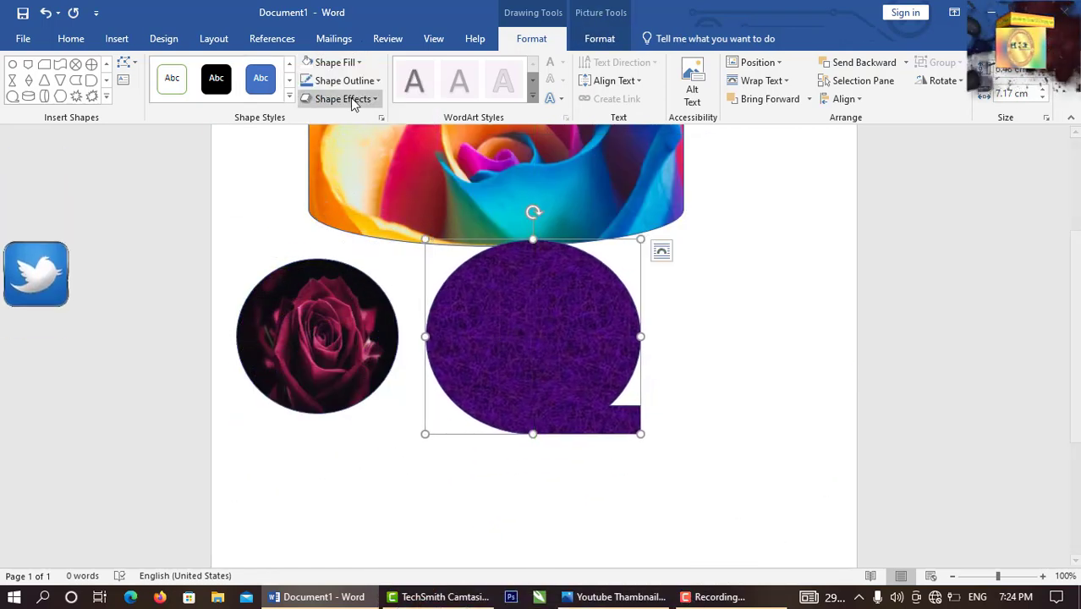
Switch the Q shape's fill to the Fish Fossil texture and move it upper right.
left_click(330, 61)
mouse_move(340, 280)
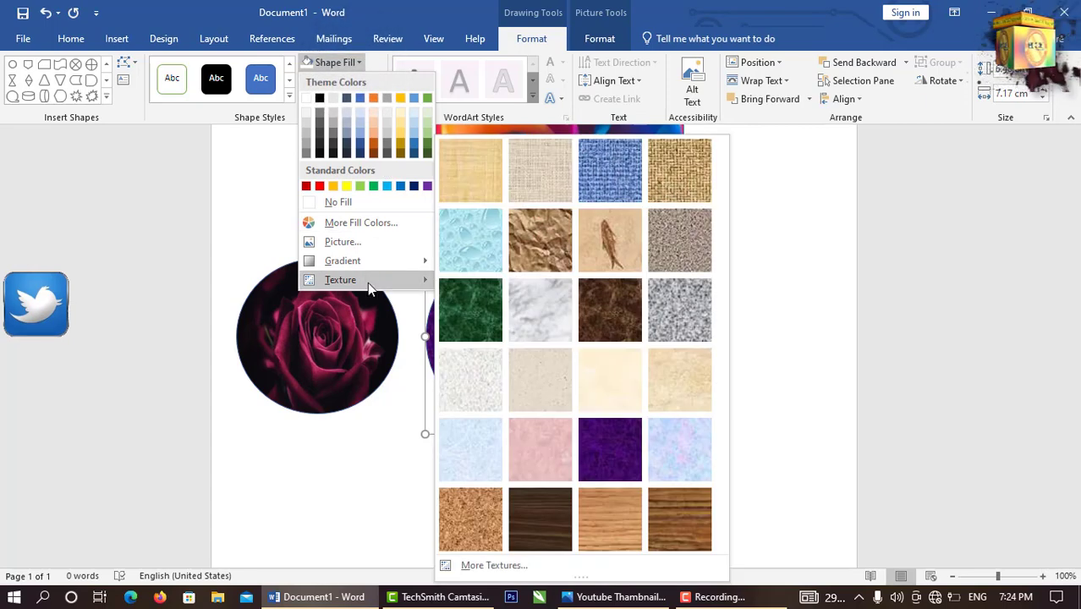
left_click(602, 251)
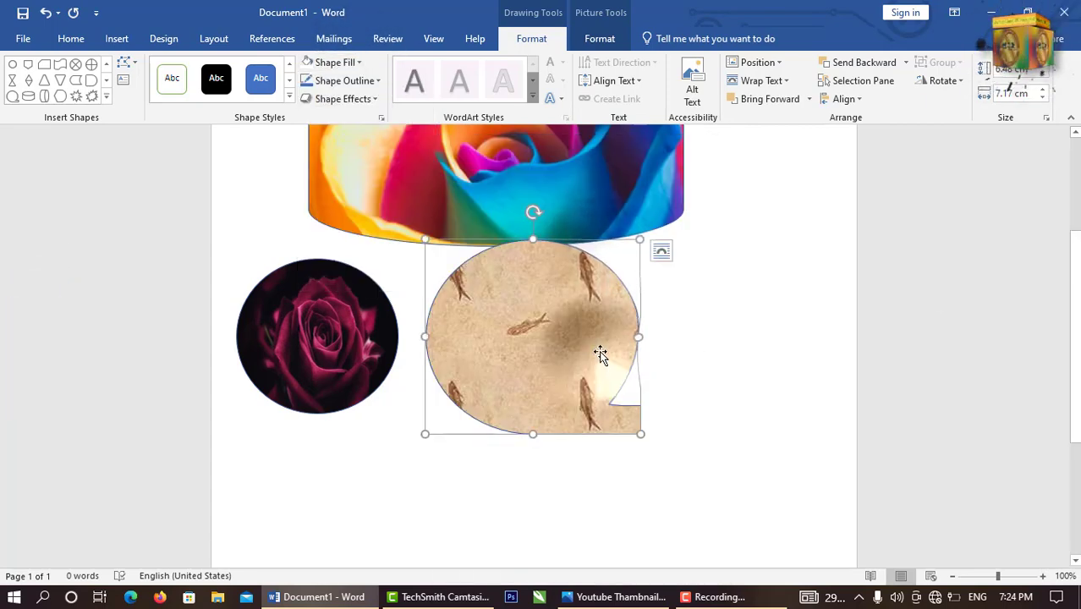
left_click_drag(600, 355, 780, 243)
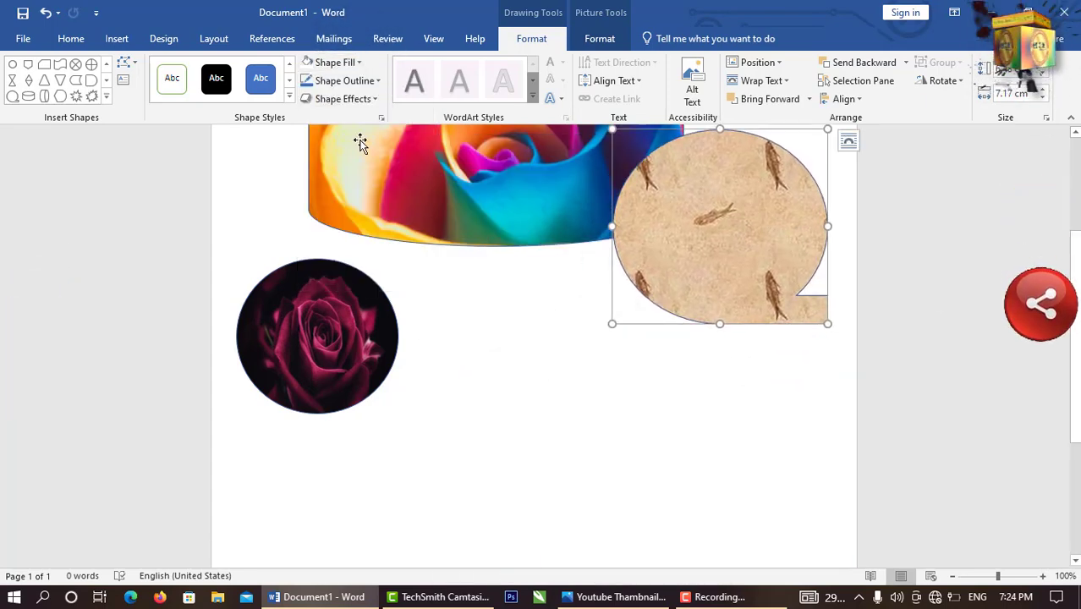
left_click(356, 64)
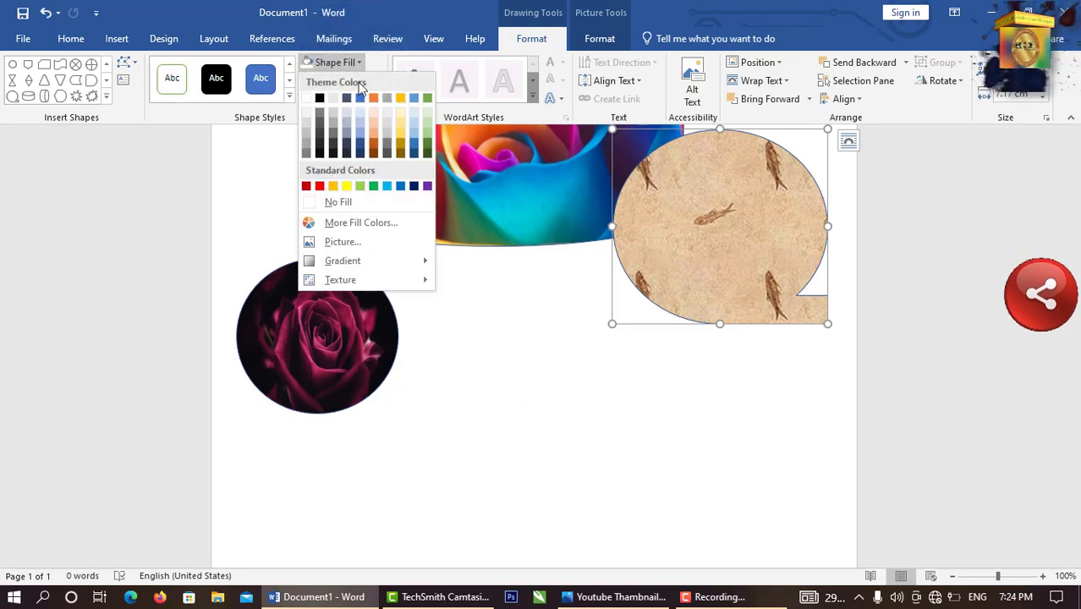
mouse_move(343, 261)
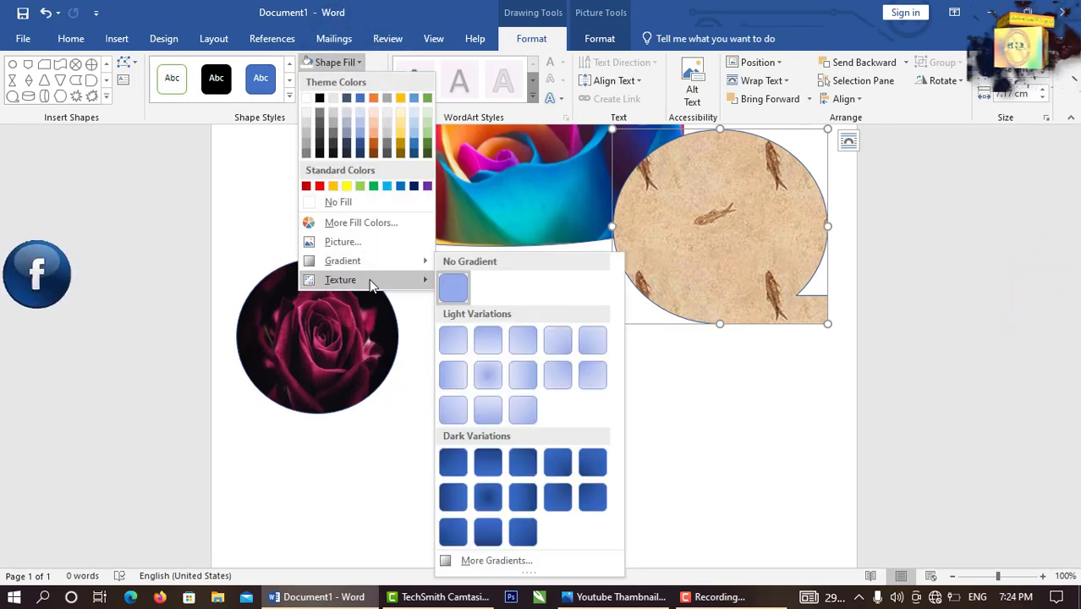
Try several pattern fills on the Q shape, including lines, scales, checker and brick.
mouse_move(340, 280)
left_click(501, 569)
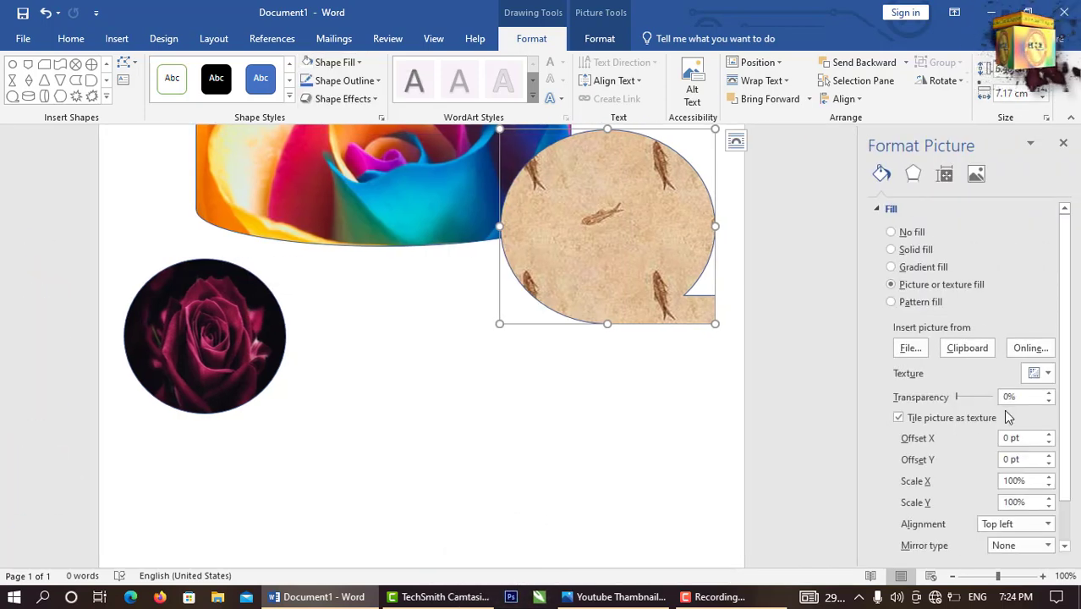
left_click(918, 302)
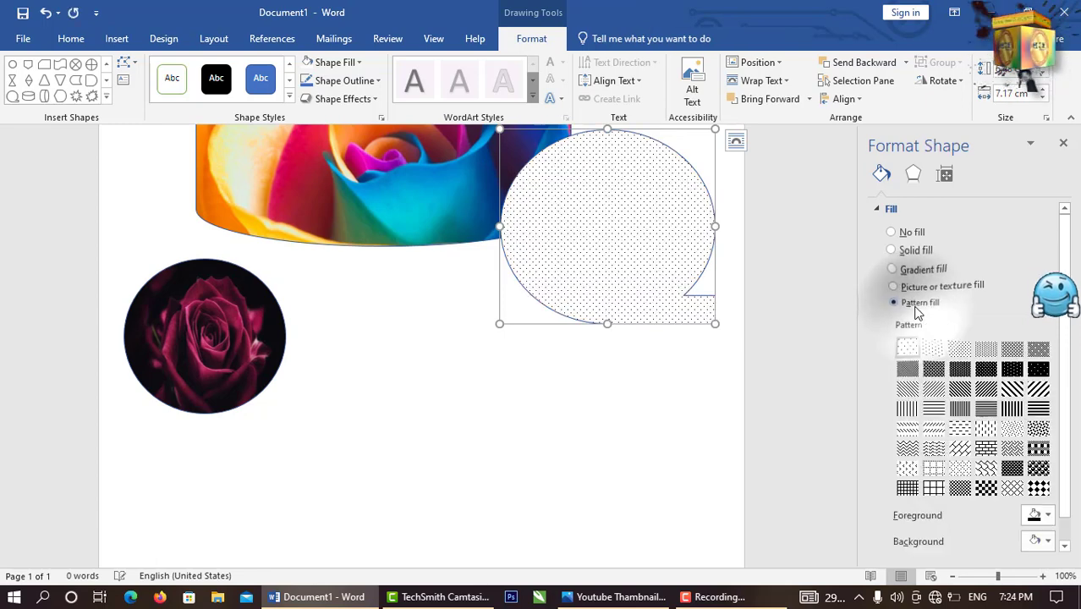
left_click(1039, 389)
left_click(1013, 369)
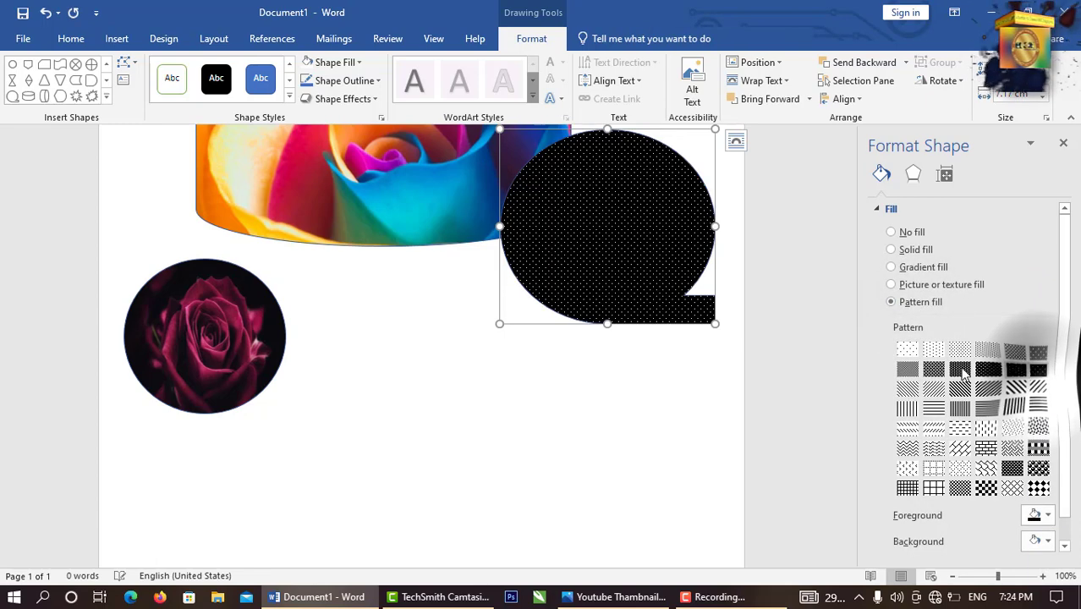
left_click(960, 409)
left_click(1038, 409)
left_click(1039, 448)
left_click(934, 487)
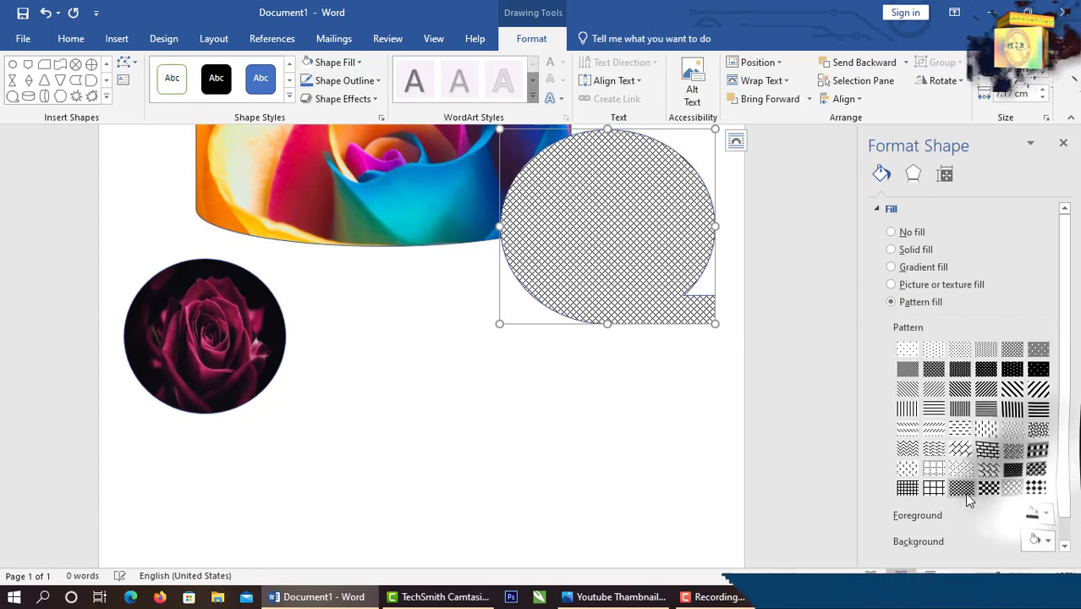
left_click(960, 488)
left_click(1012, 487)
left_click(986, 487)
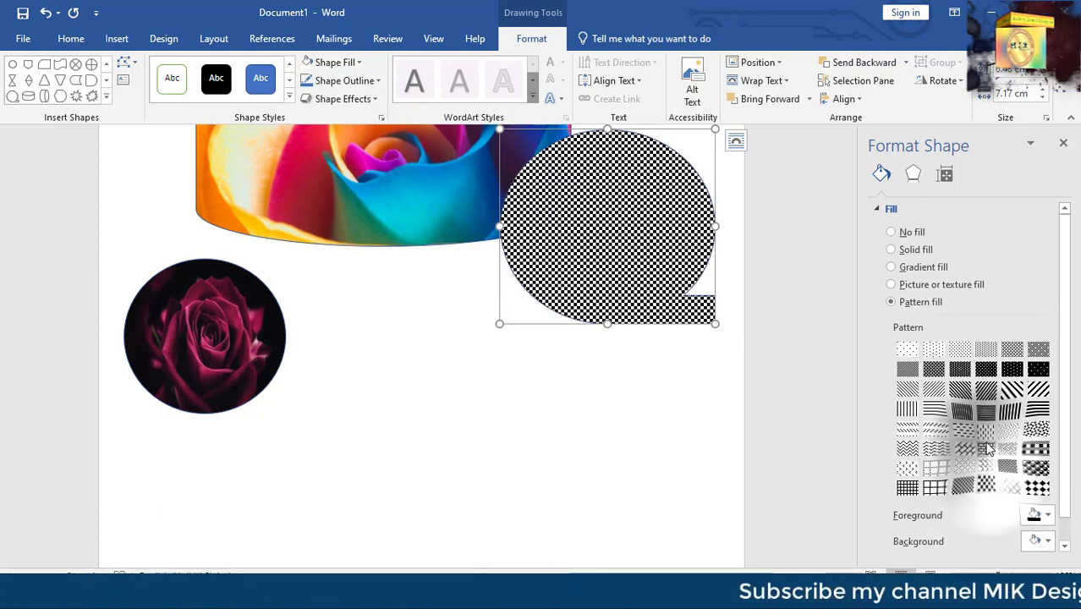
left_click(986, 449)
Set a small dot pattern with white foreground on a red background.
left_click(1042, 516)
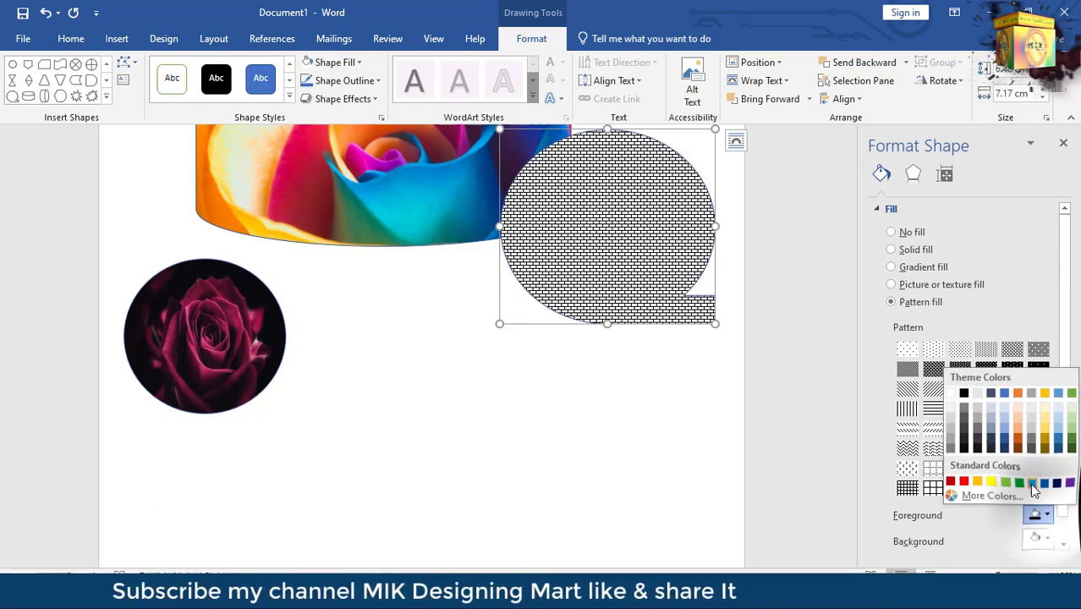
left_click(991, 449)
left_click(1039, 542)
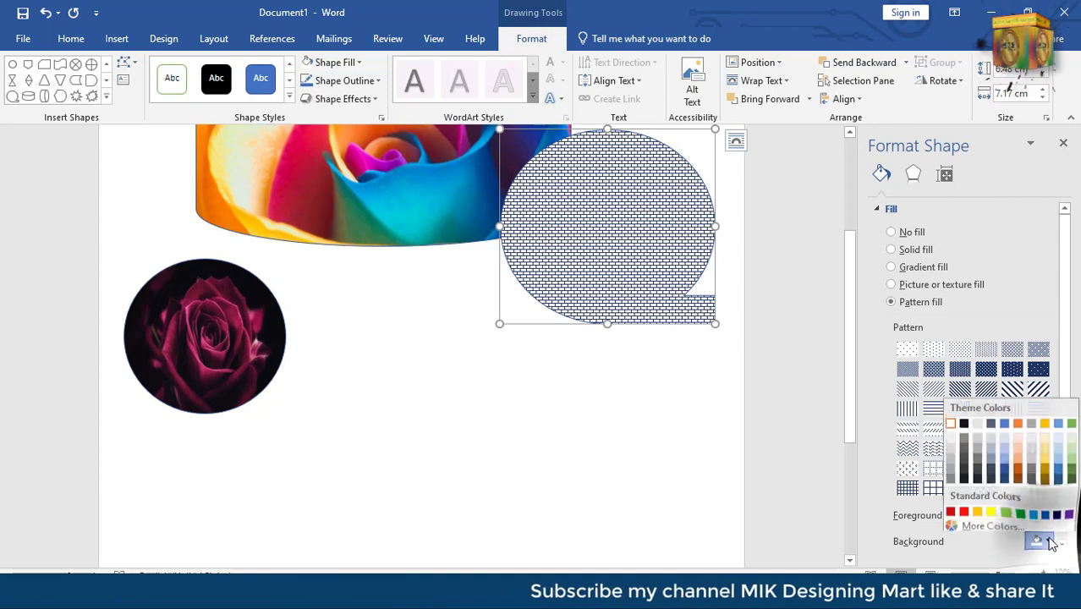
left_click(965, 507)
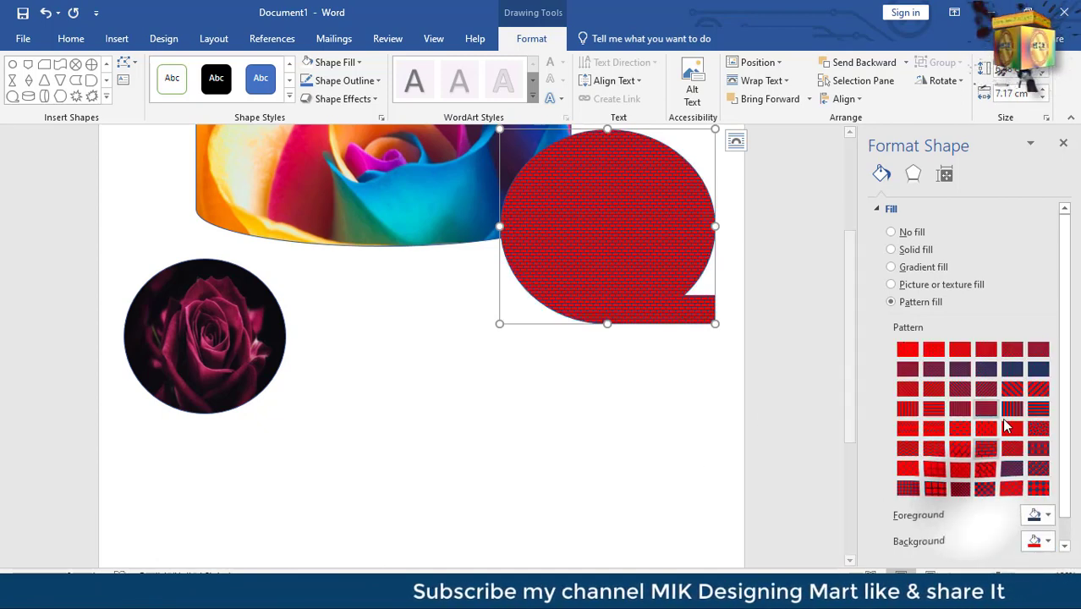
left_click(1011, 369)
left_click(929, 408)
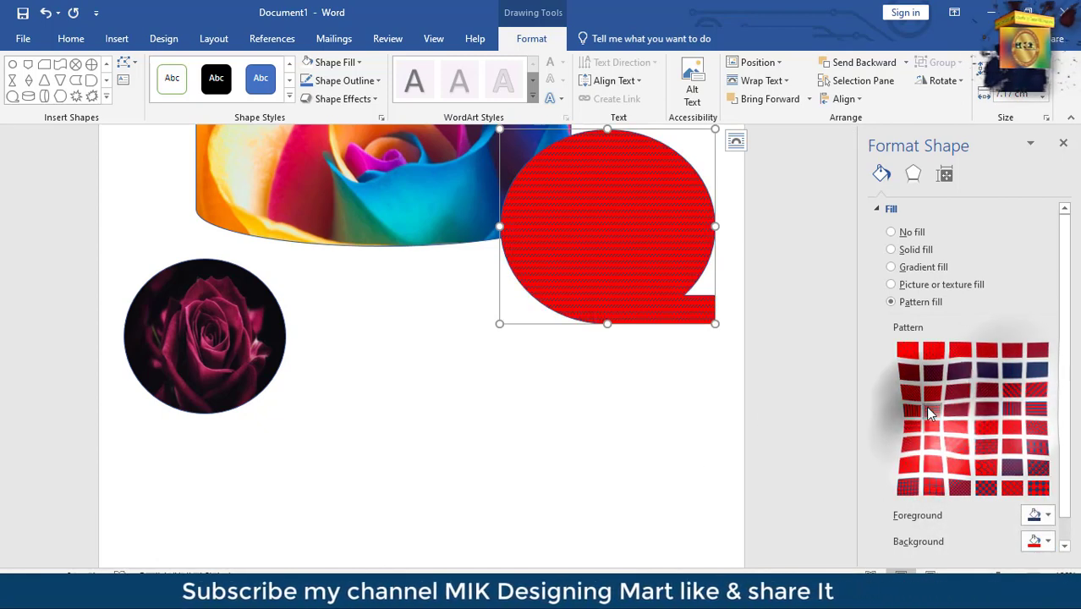
left_click(1046, 515)
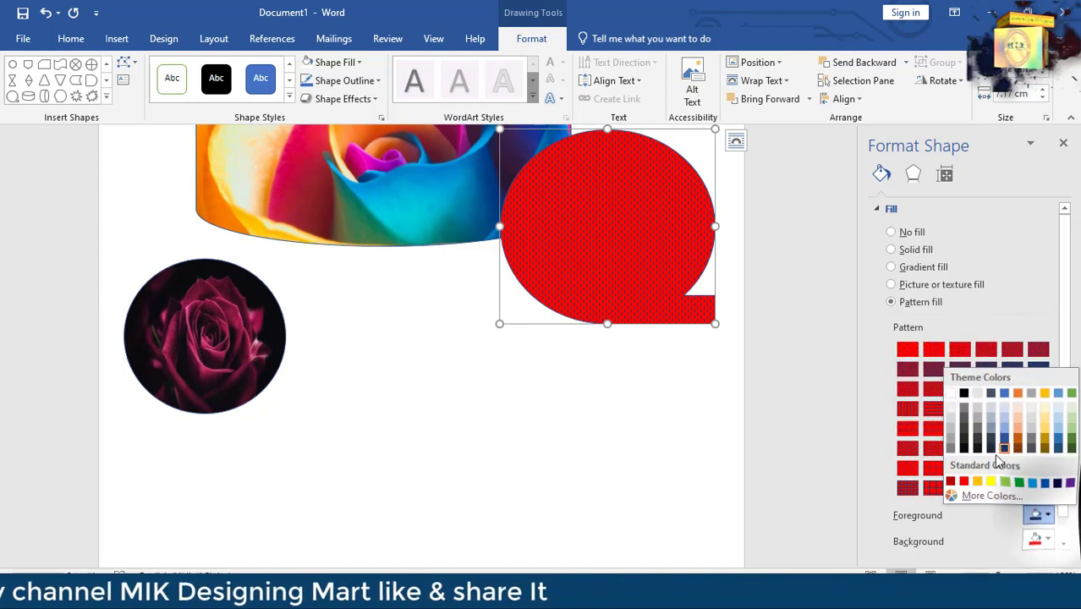
left_click(951, 394)
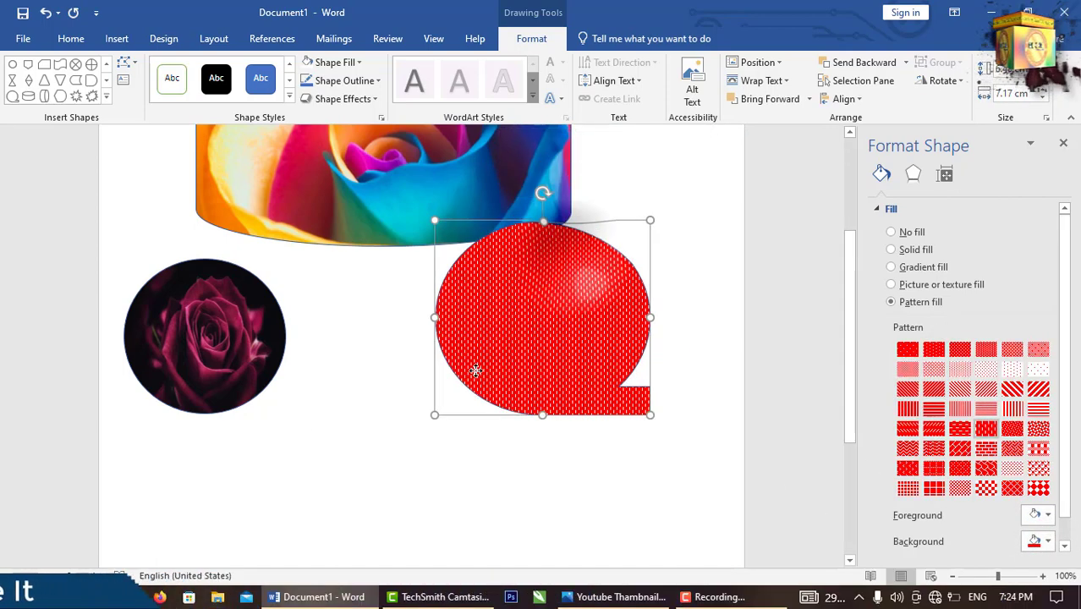
Arrange the rose cylinder, rose circle and red Q shape so they overlap.
left_click_drag(559, 260, 453, 382)
left_click(246, 309)
mouse_move(245, 309)
left_mouse_down()
mouse_move(276, 403)
mouse_move(418, 432)
mouse_move(351, 341)
mouse_move(297, 337)
left_mouse_up()
mouse_move(499, 332)
left_mouse_down()
mouse_move(430, 348)
mouse_move(323, 398)
mouse_move(572, 410)
mouse_move(570, 380)
left_mouse_up()
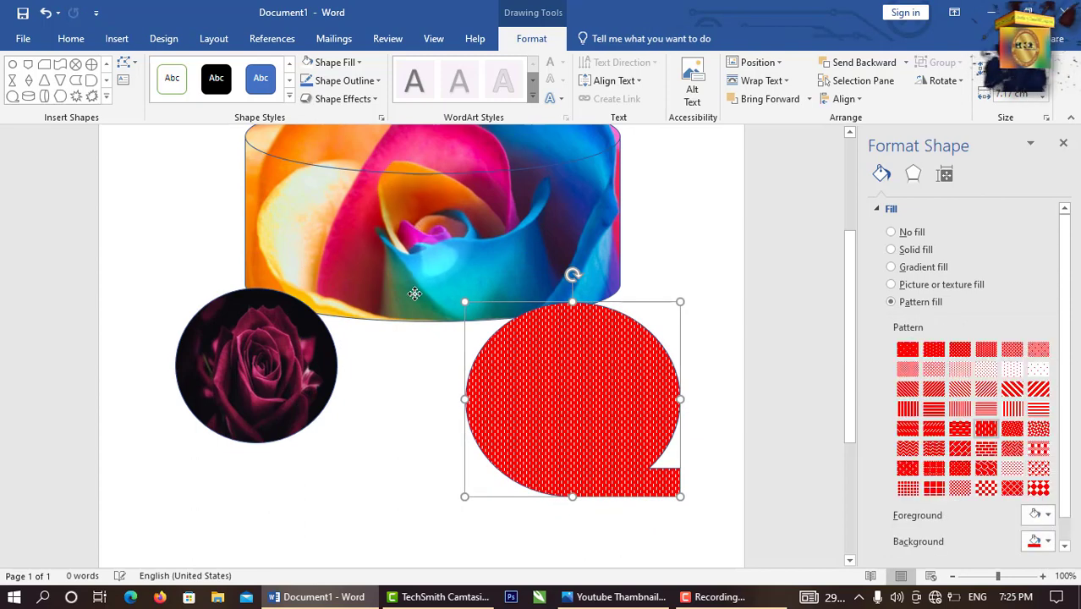
mouse_move(307, 232)
left_mouse_down()
mouse_move(288, 357)
mouse_move(222, 353)
mouse_move(235, 351)
left_mouse_up()
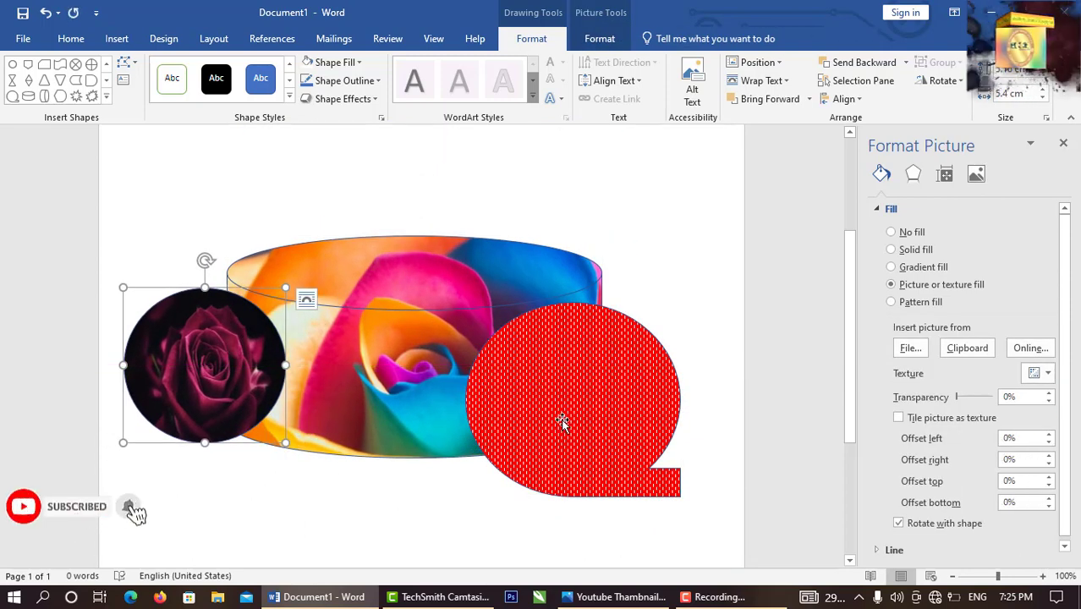
left_click_drag(562, 422, 611, 384)
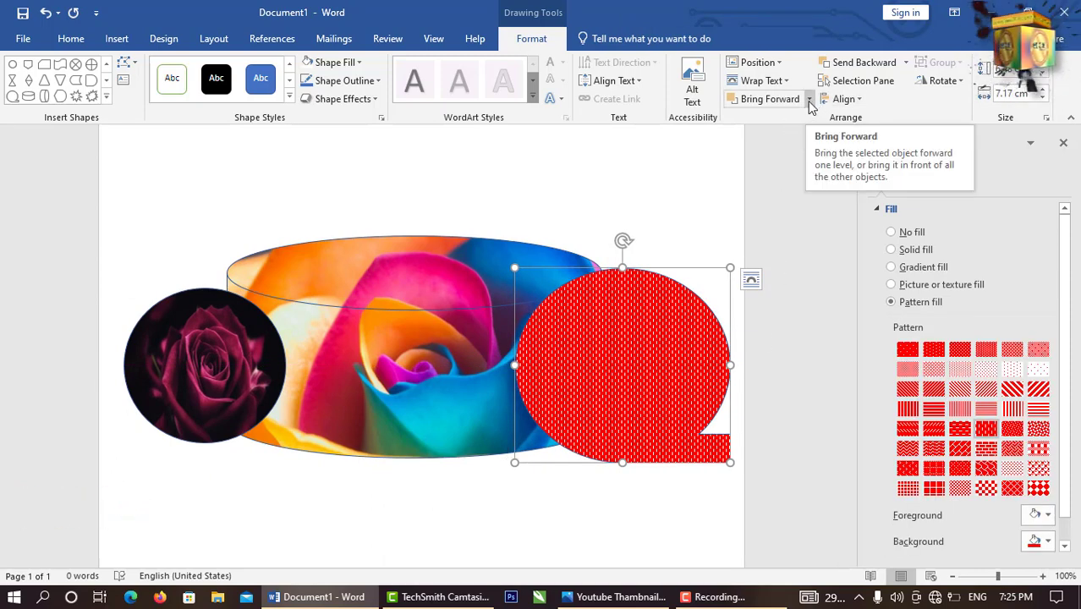
Send the red Q shape to the back, behind the rose cylinder.
left_click(809, 101)
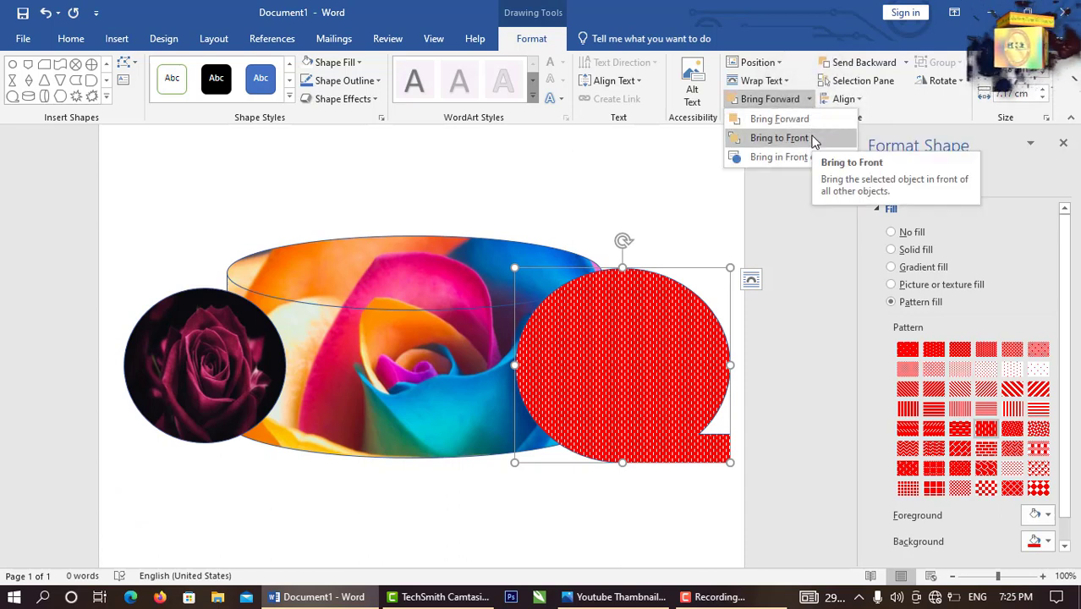
left_click(910, 68)
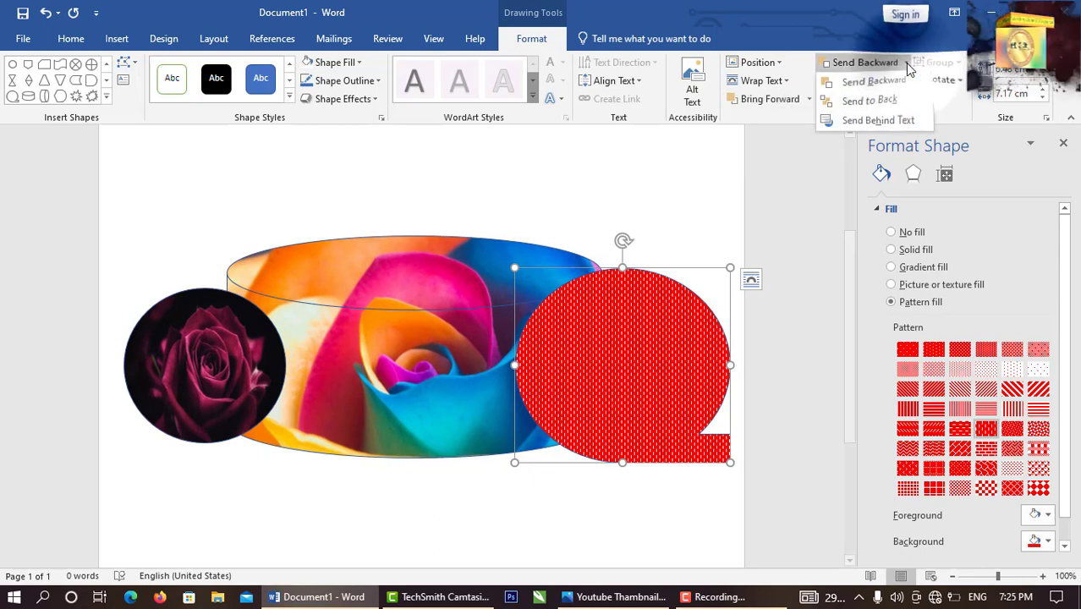
left_click(871, 101)
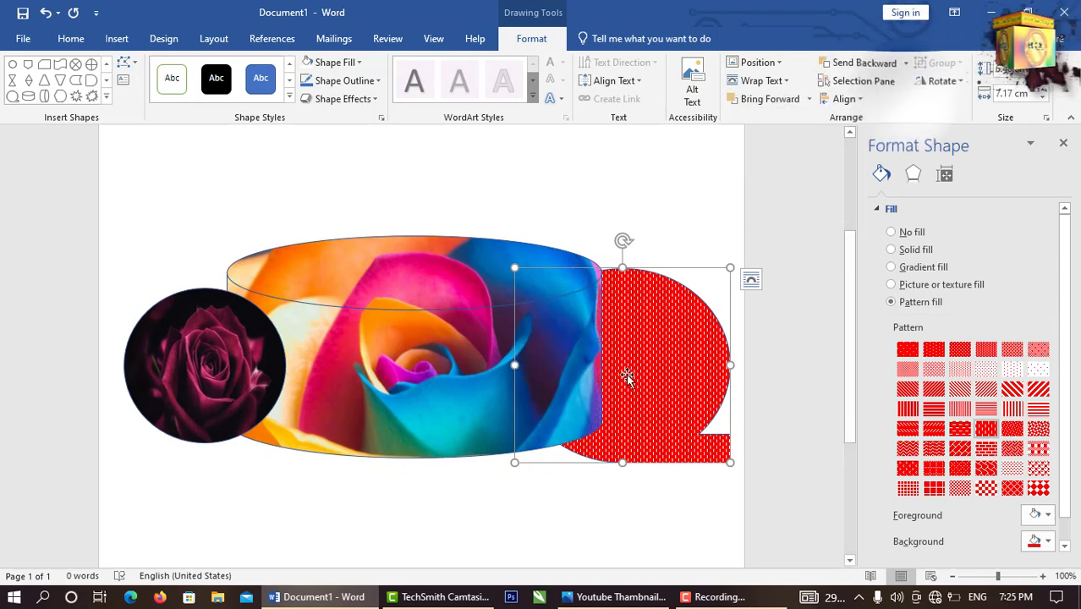
scroll(626, 415, "down", 5)
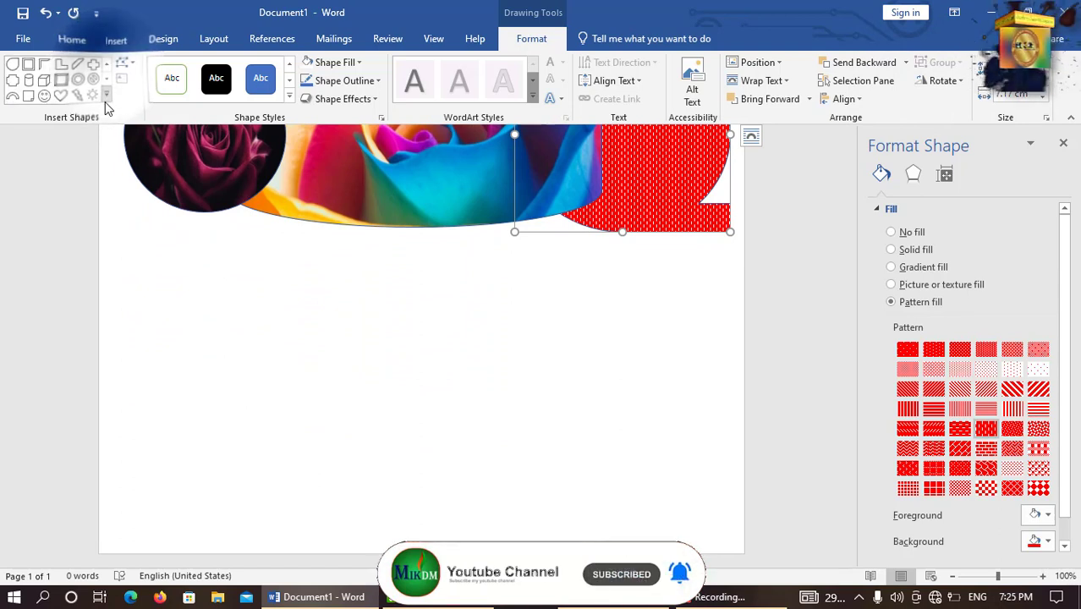
Draw a blue rectangle below the pictures.
left_click(105, 99)
left_click(76, 84)
left_click_drag(242, 239, 439, 361)
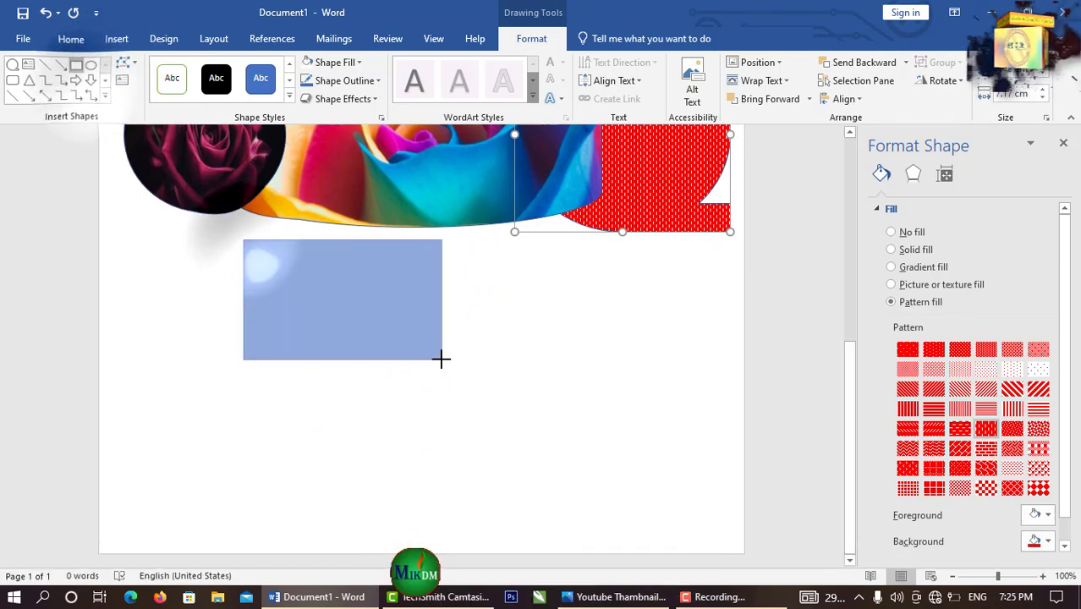
Draw an oval over the rectangle's lower edge and give it the black Abc style.
left_click(91, 70)
left_click_drag(345, 364, 409, 427)
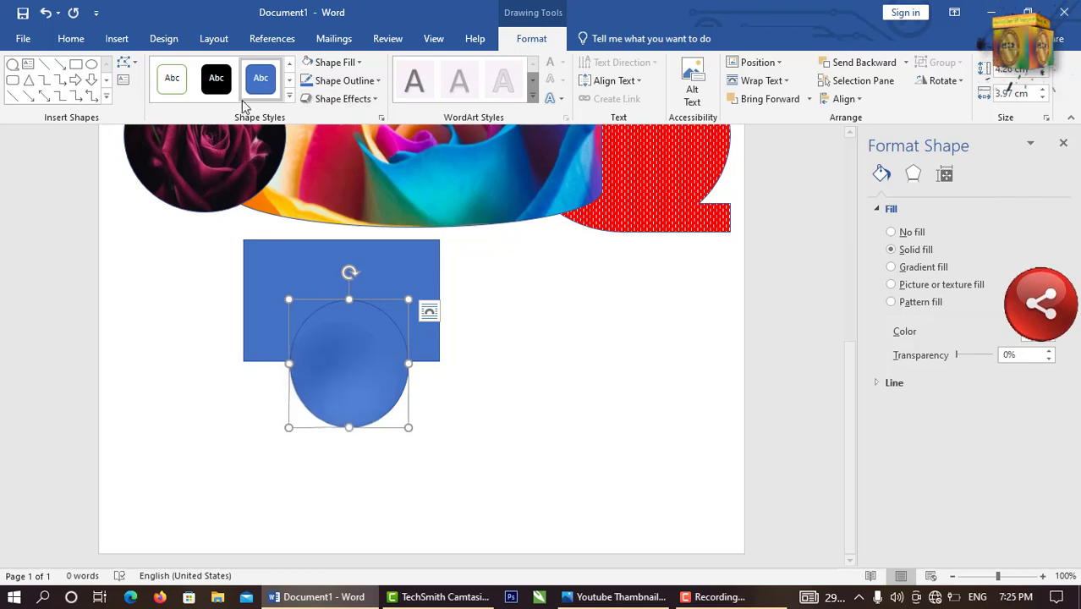
left_click(217, 78)
left_click(297, 289)
left_click(487, 333)
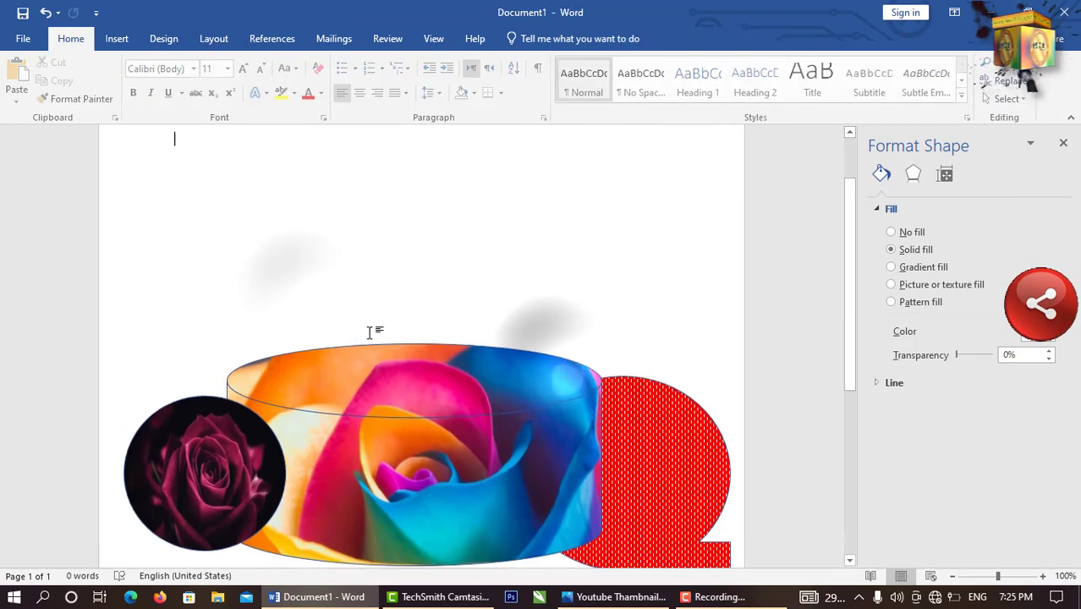
scroll(401, 393, "down", 5)
left_click(382, 395)
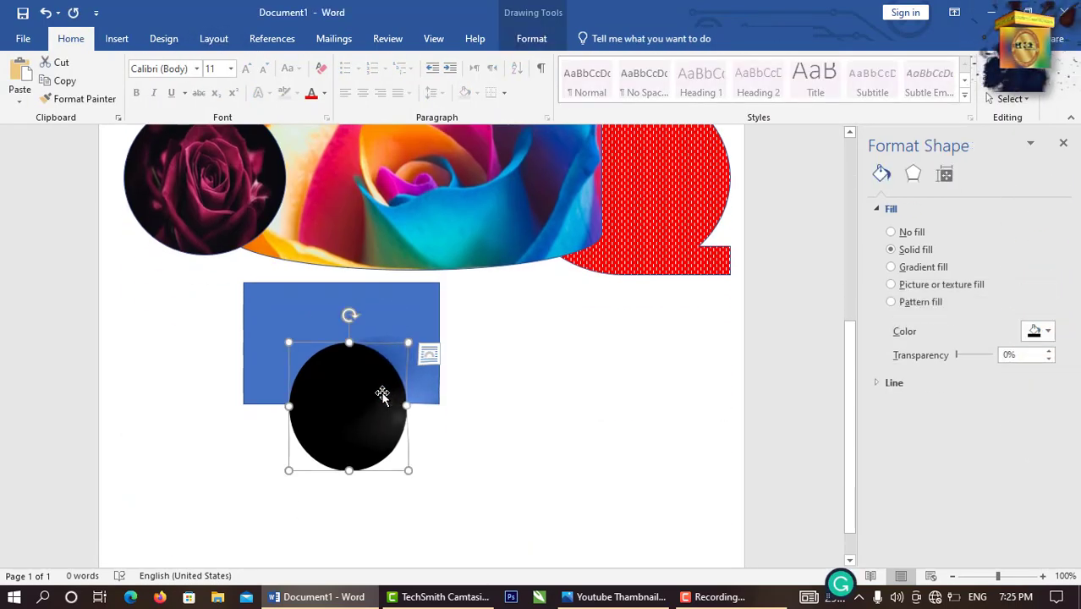
left_click(395, 316)
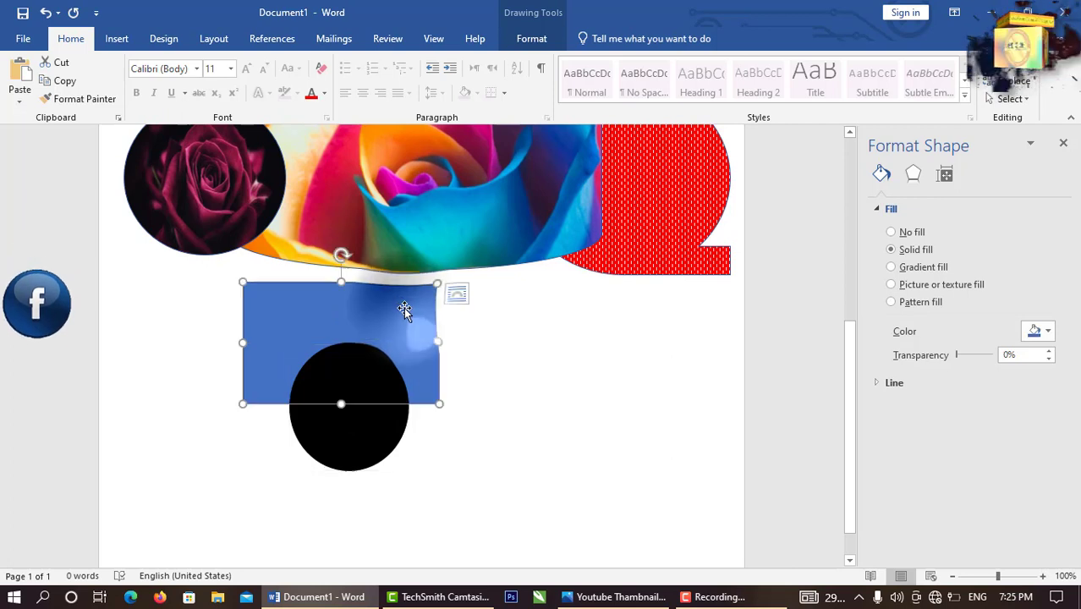
left_click(379, 444)
left_click(531, 38)
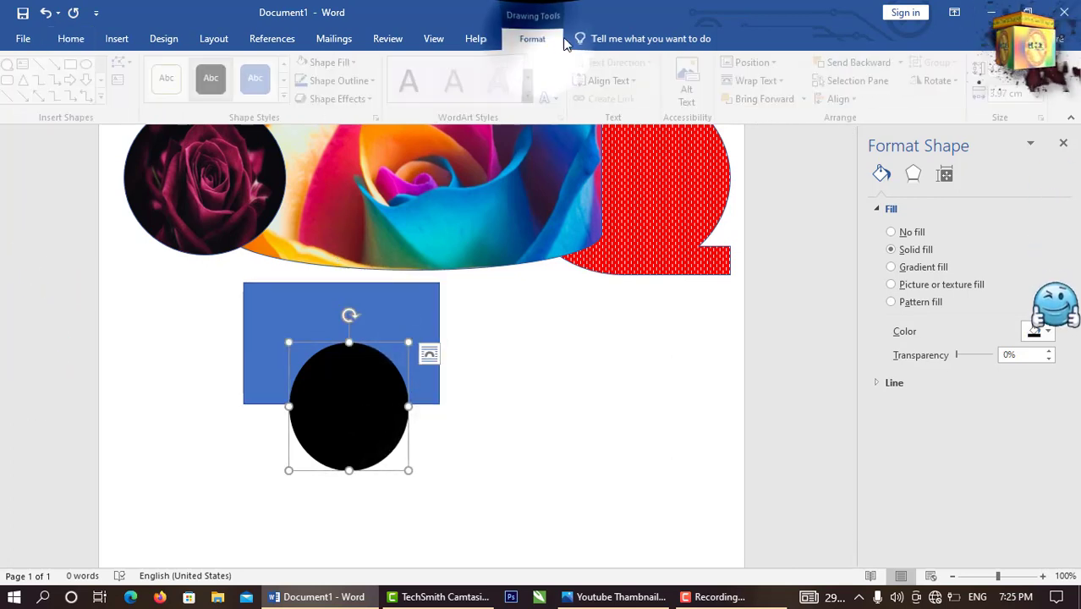
left_click(905, 68)
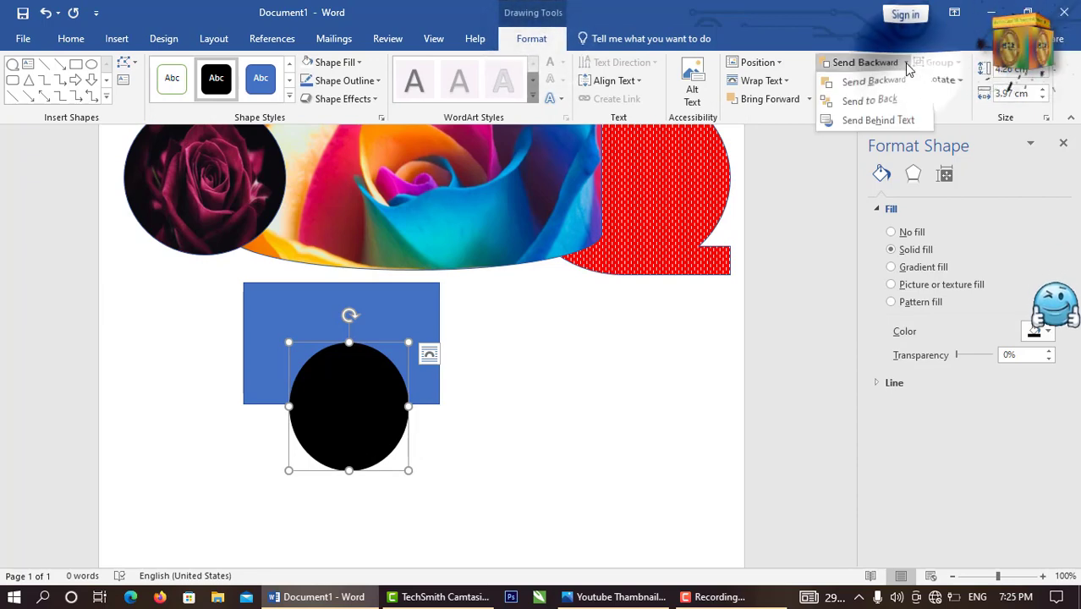
left_click(905, 102)
left_click(560, 427)
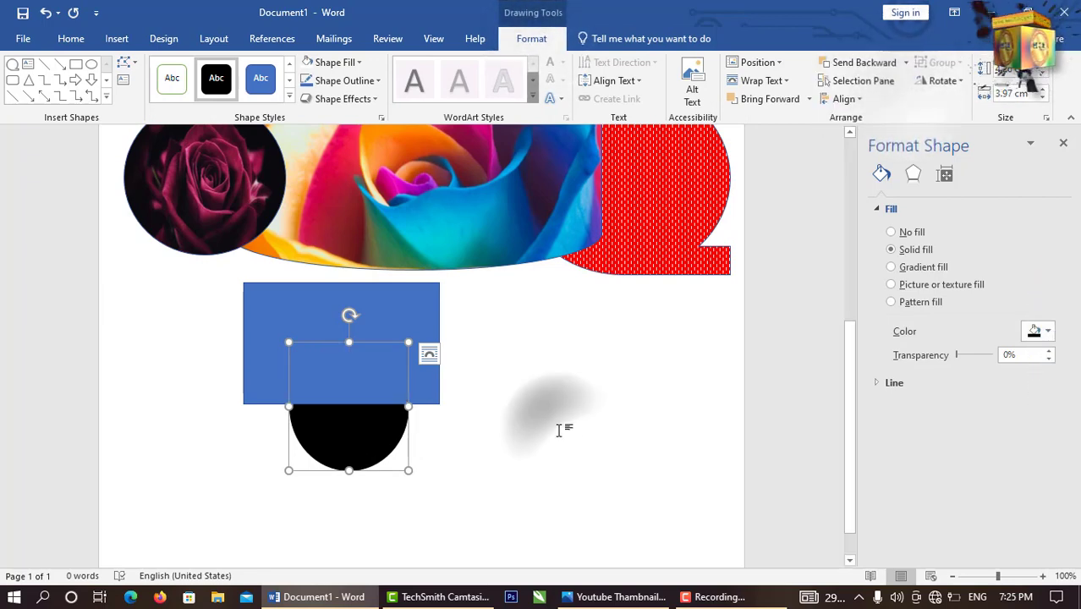
scroll(363, 394, "down", 2)
scroll(386, 460, "down", 1)
left_click(374, 357)
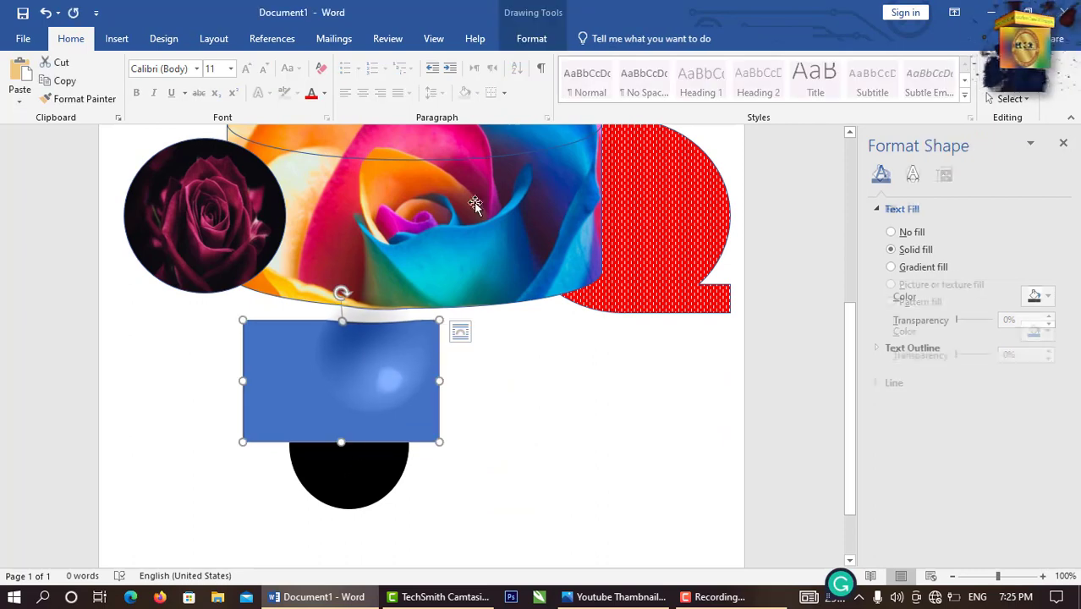
left_click(531, 38)
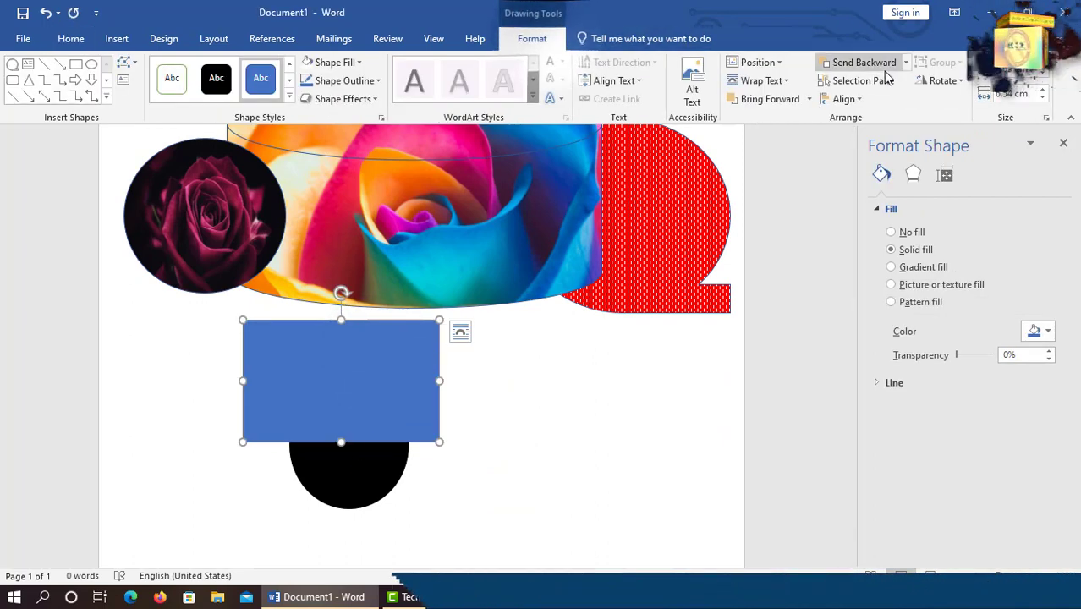
left_click(905, 63)
left_click(854, 97)
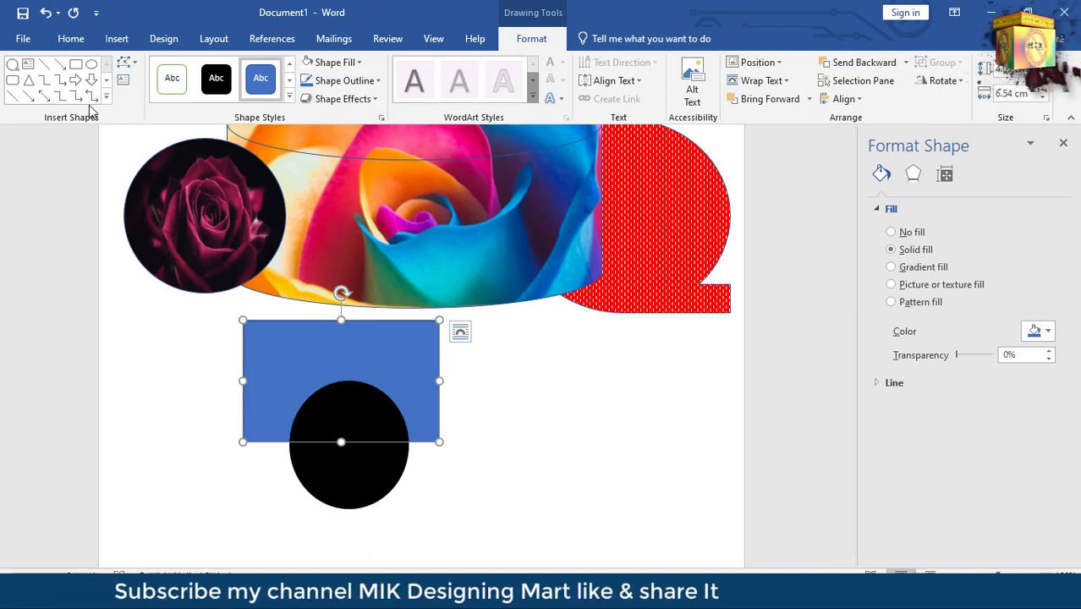
Draw a triangle over the rectangle's lower right and enlarge it up and right.
left_click(28, 80)
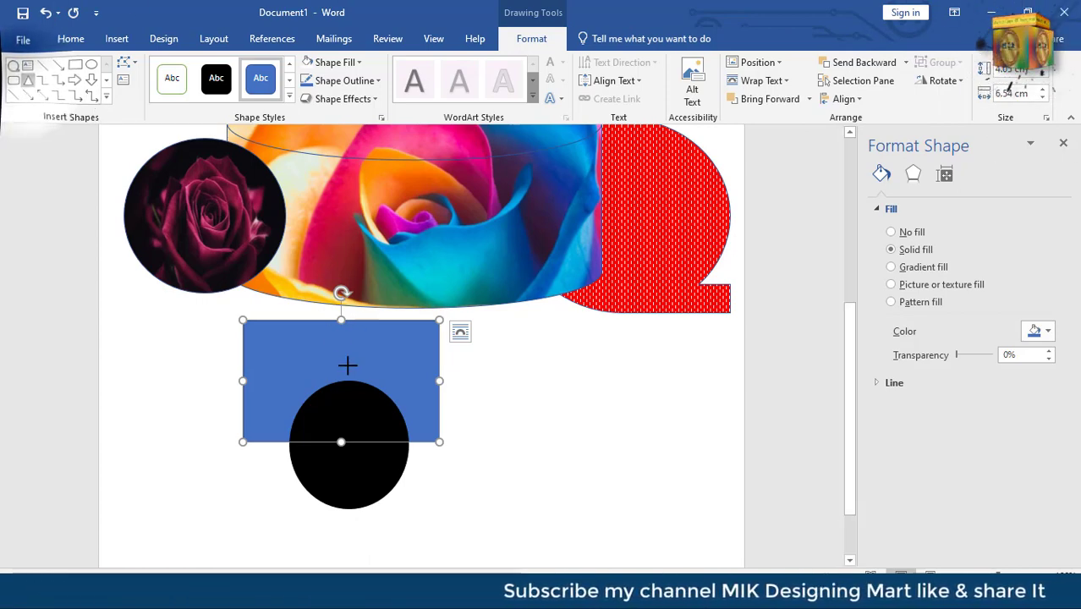
mouse_move(350, 362)
left_mouse_down()
mouse_move(378, 422)
mouse_move(411, 427)
left_mouse_up()
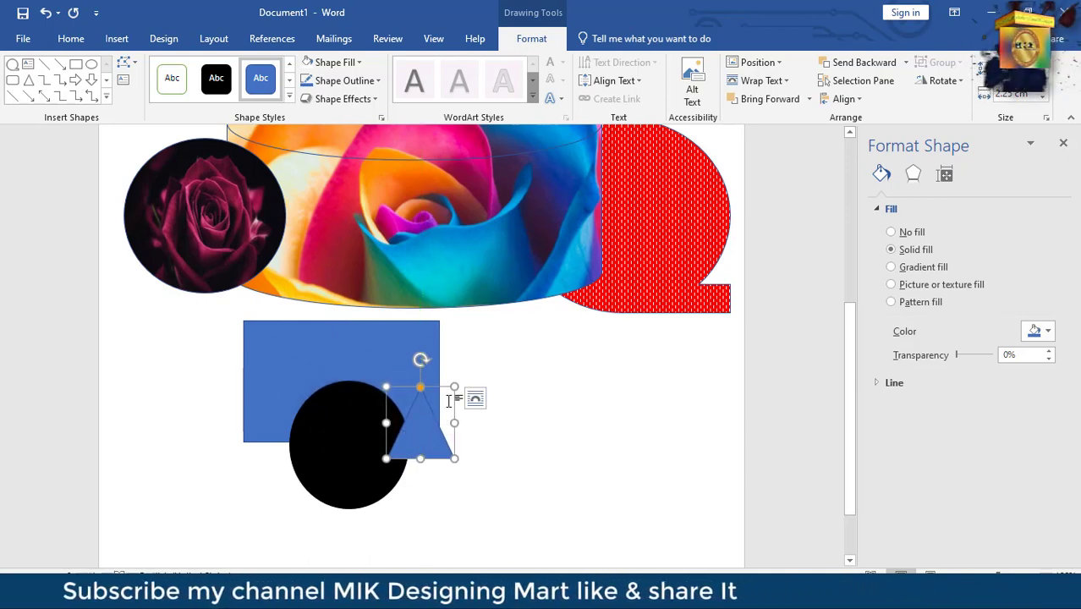
left_click_drag(454, 386, 496, 340)
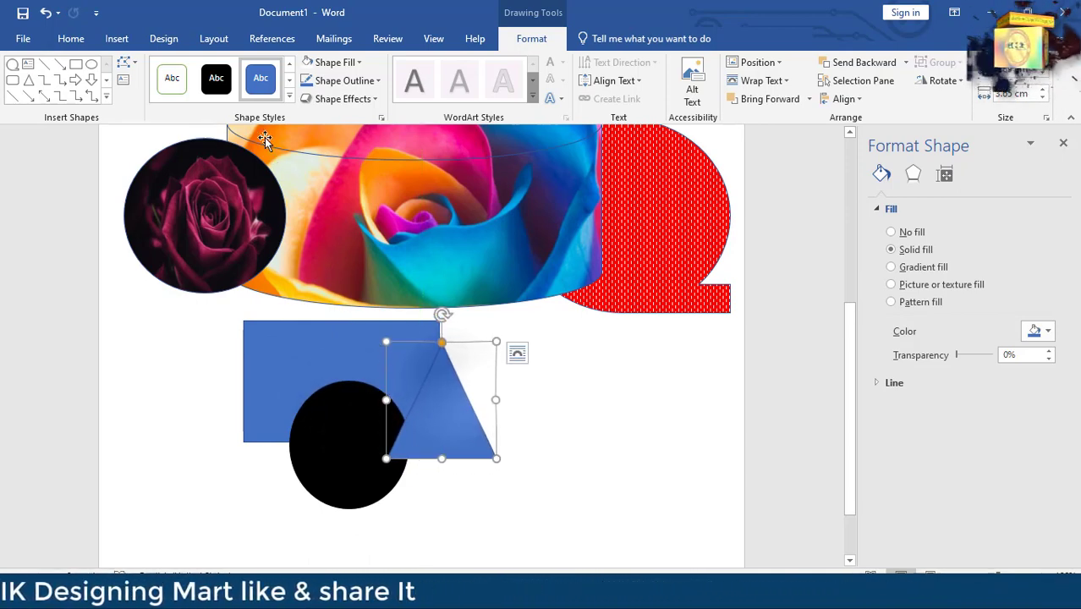
Give the triangle an orange gradient style and move it onto the black circle.
left_click(290, 99)
left_click(262, 342)
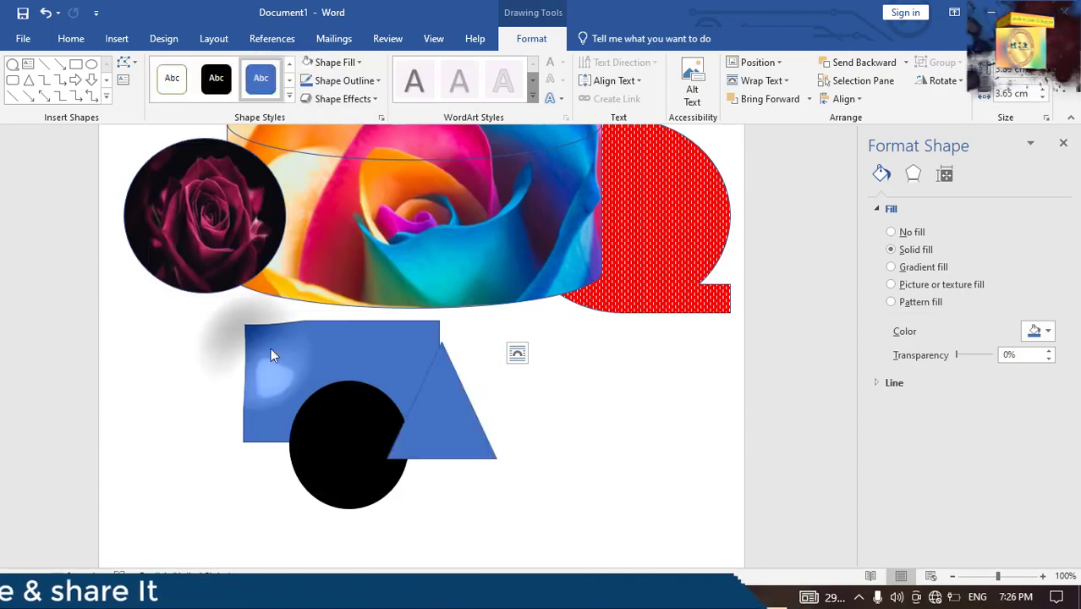
mouse_move(335, 458)
left_mouse_down()
mouse_move(344, 433)
mouse_move(349, 528)
left_mouse_up()
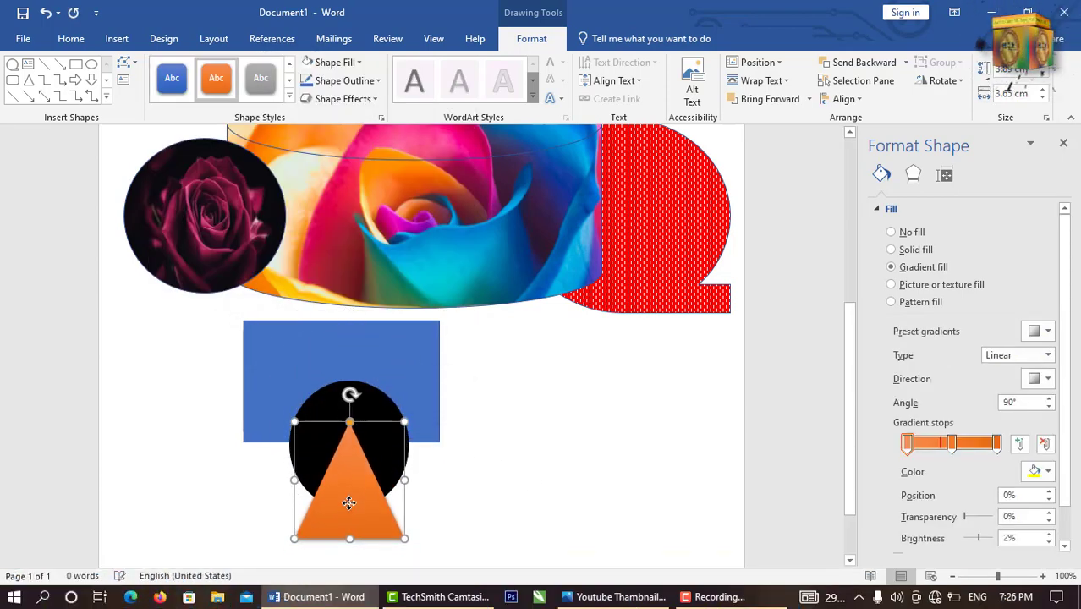
scroll(439, 466, "down", 1)
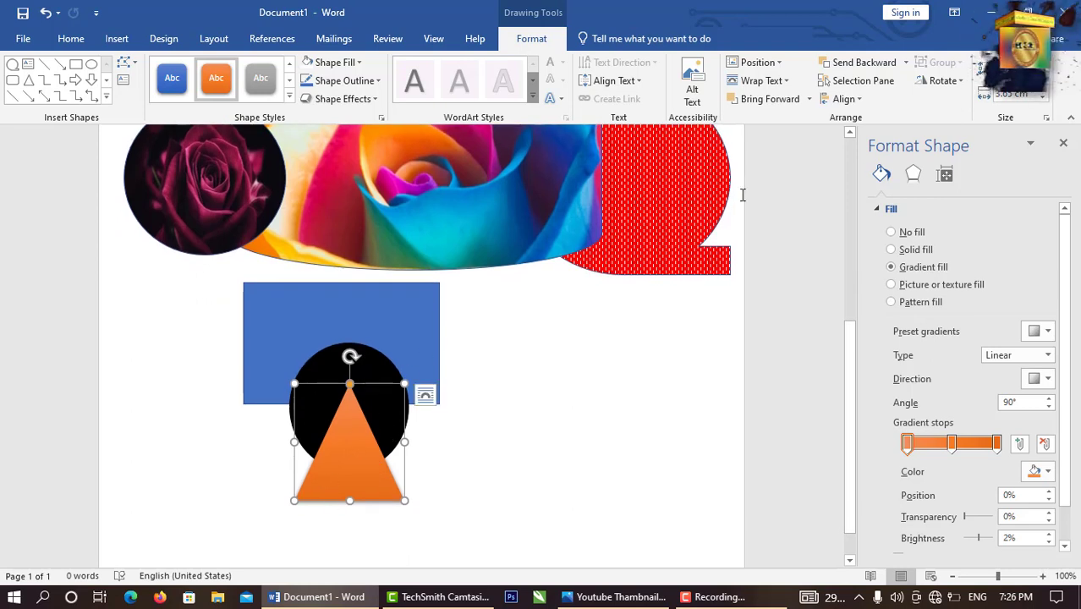
Send the orange triangle to the back and bring the black circle to the front.
left_click(907, 67)
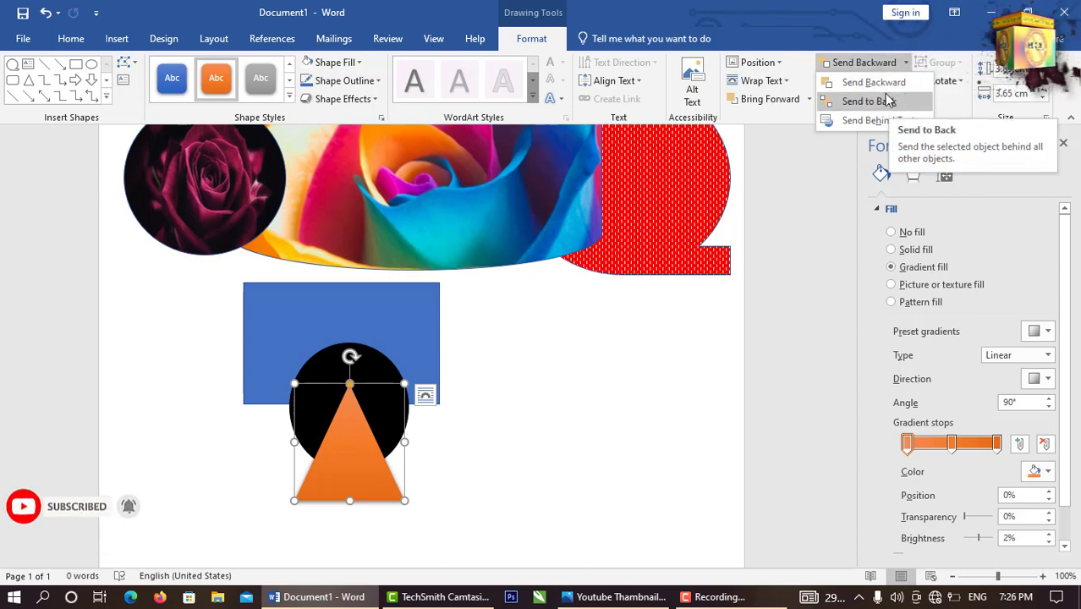
left_click(880, 101)
left_click(405, 365)
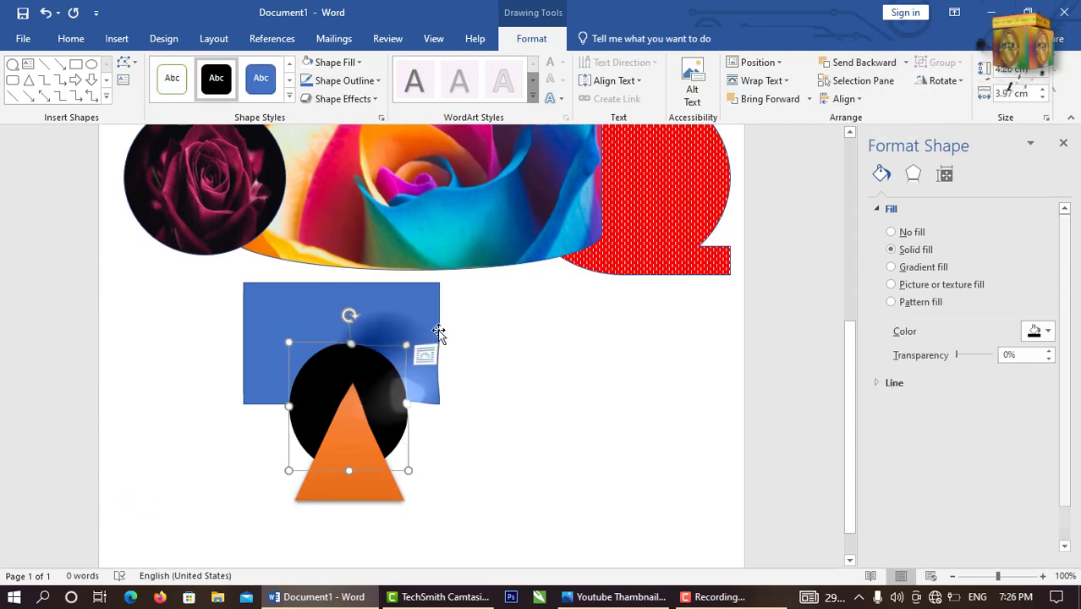
left_click(809, 100)
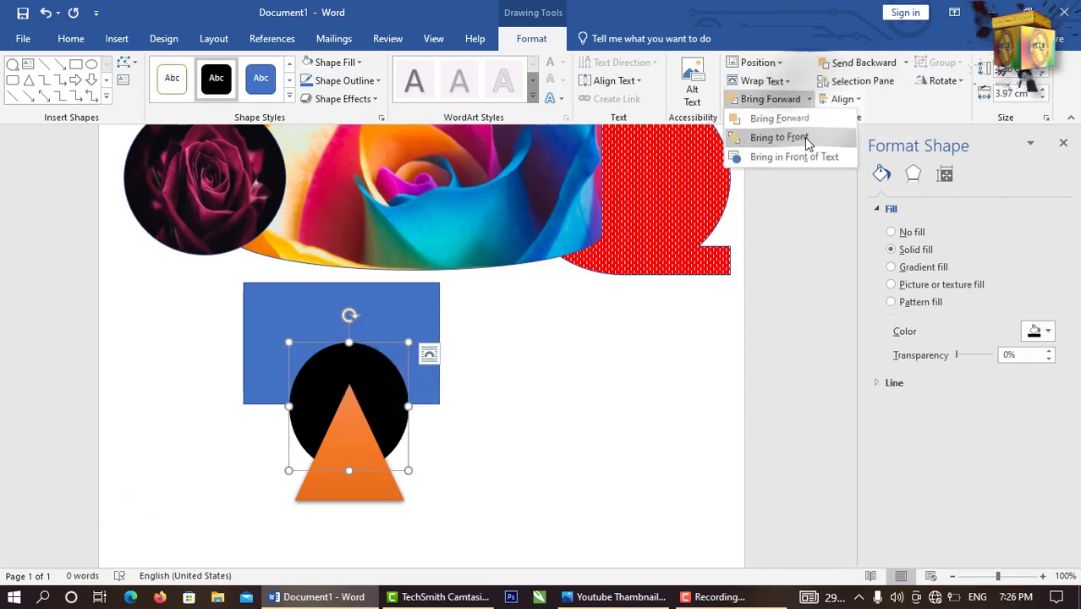
left_click(806, 138)
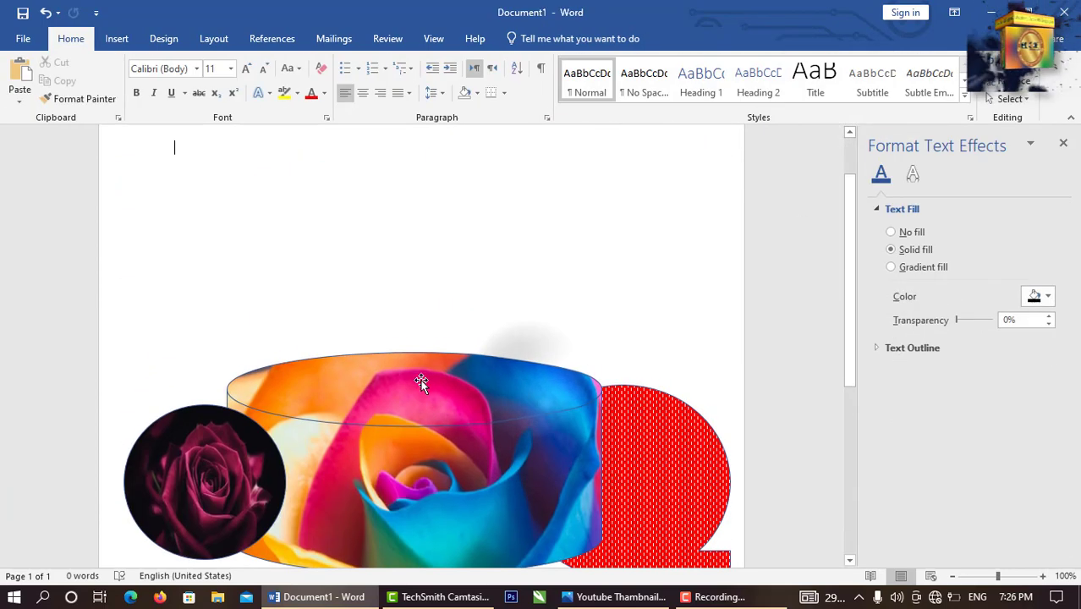
Fine-tune the triangle's layering one level back and forward, positioning it over the rectangle.
scroll(421, 382, "down", 5)
left_click_drag(347, 487, 423, 457)
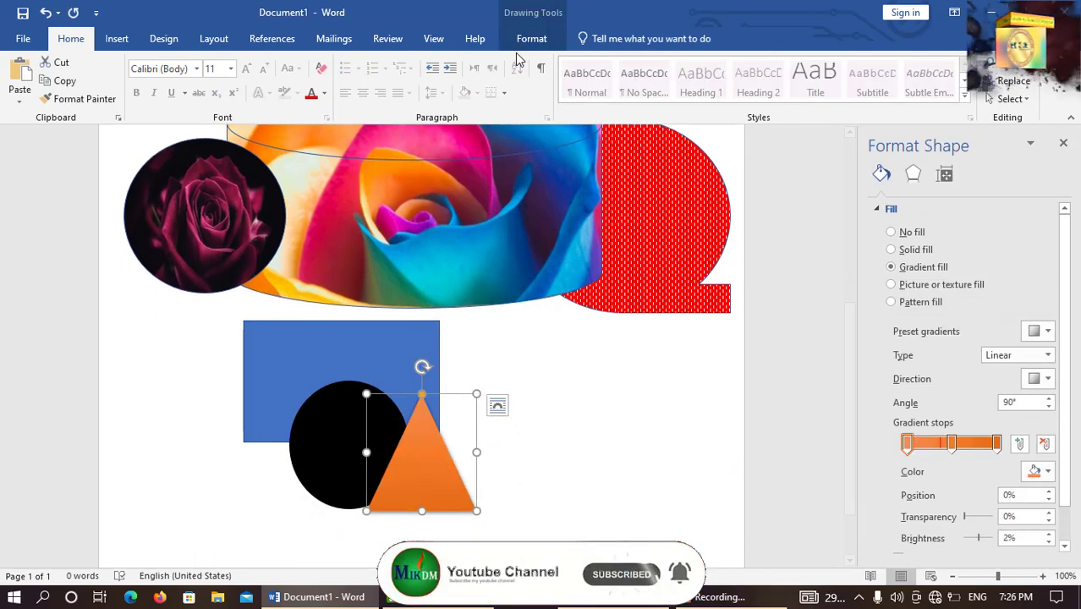
left_click(532, 38)
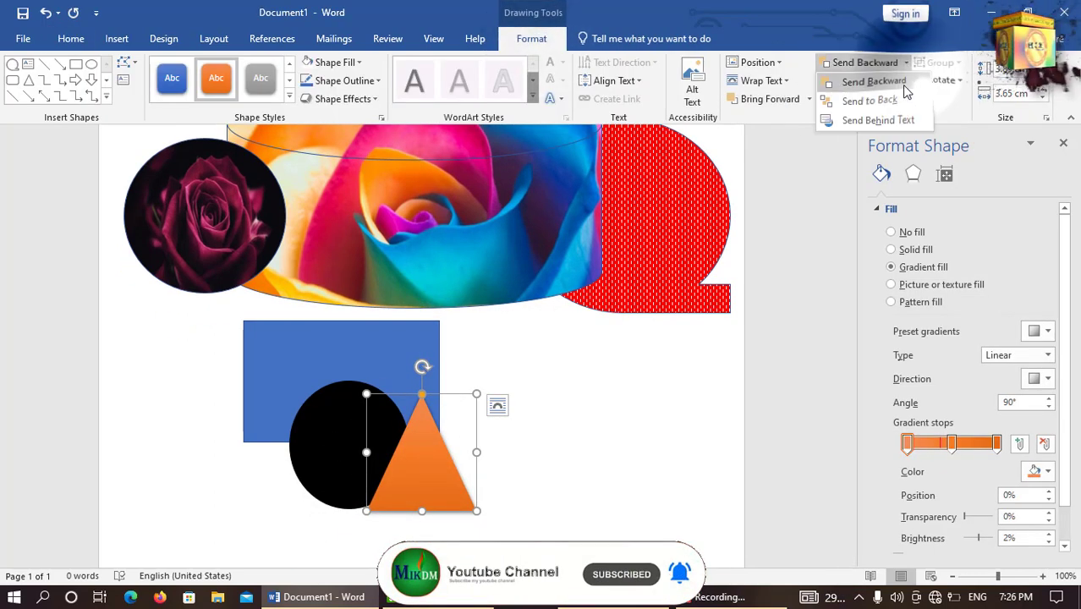
left_click(869, 101)
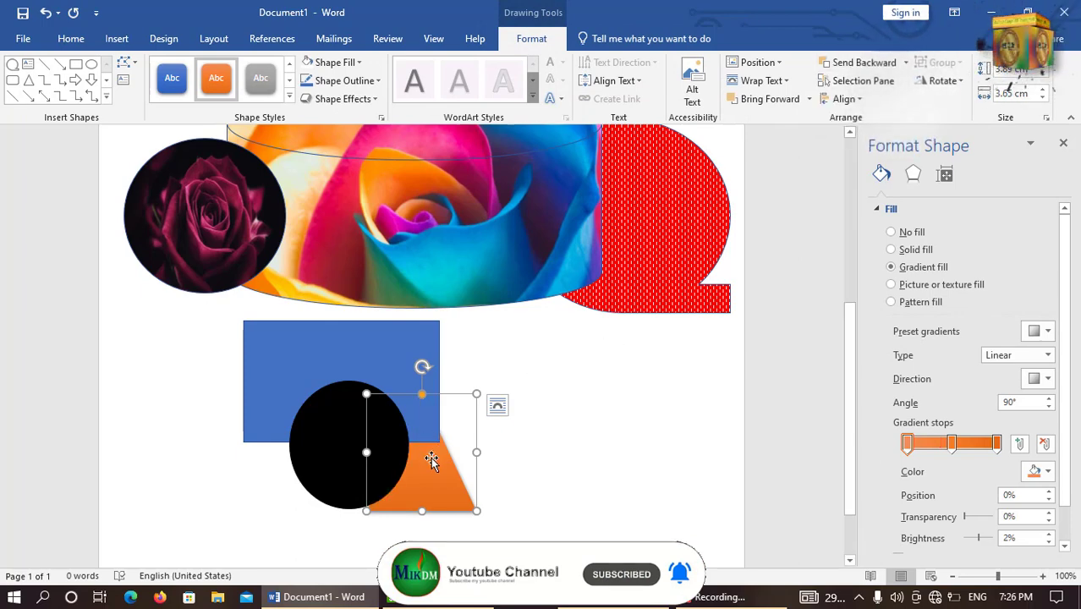
mouse_move(432, 459)
left_mouse_down()
mouse_move(433, 448)
mouse_move(405, 467)
left_mouse_up()
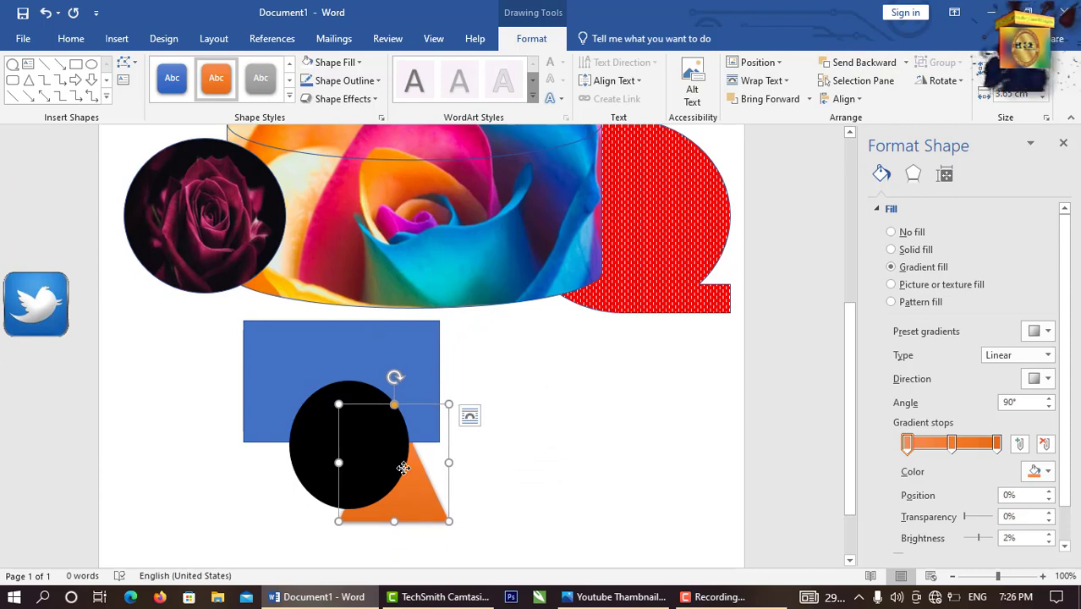
left_click(810, 99)
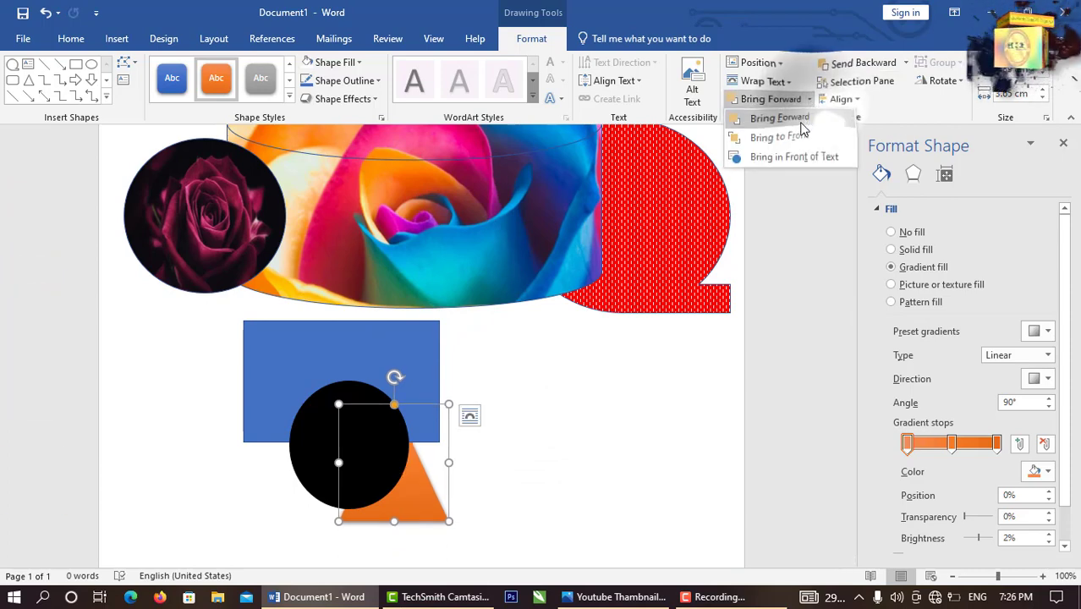
left_click(799, 125)
left_click_drag(420, 494, 446, 431)
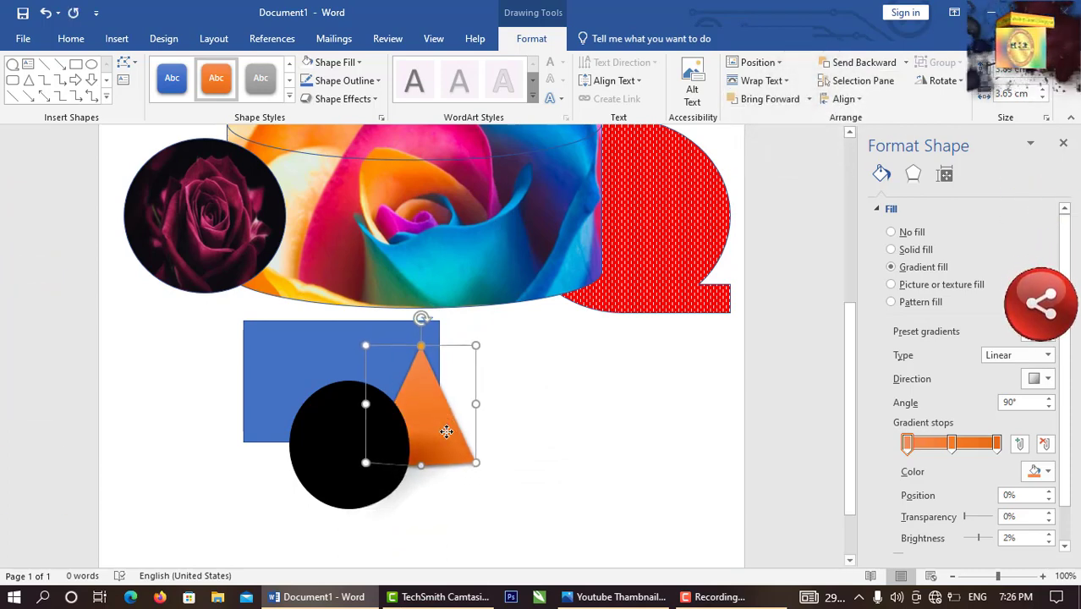
left_click_drag(362, 424, 370, 436)
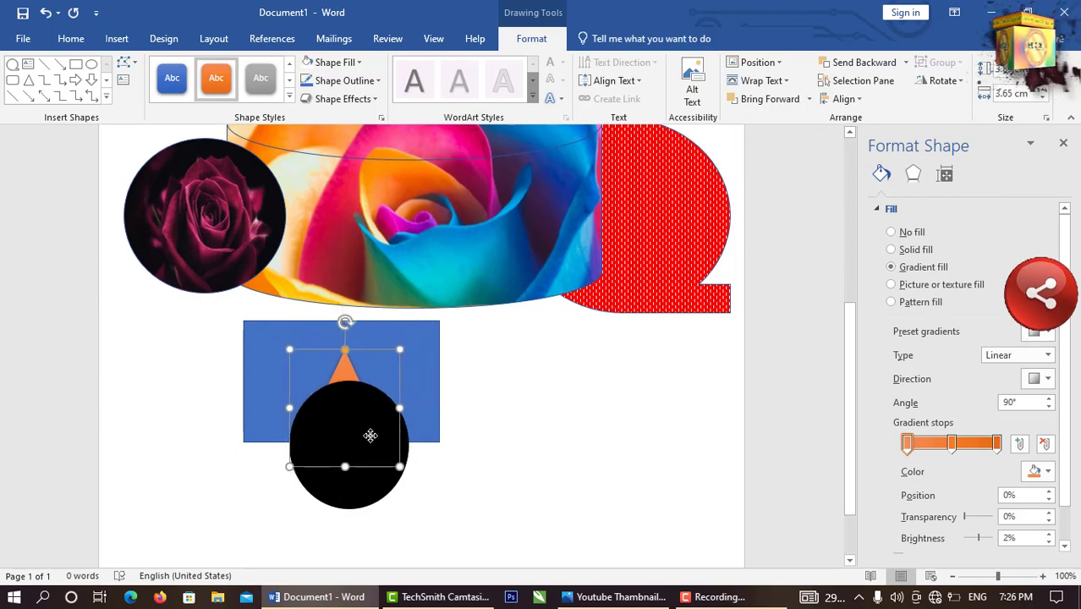
left_click(518, 401)
Place the black circle right of the rectangle and the orange triangle to its left.
scroll(386, 425, "up", 5)
scroll(414, 427, "down", 5)
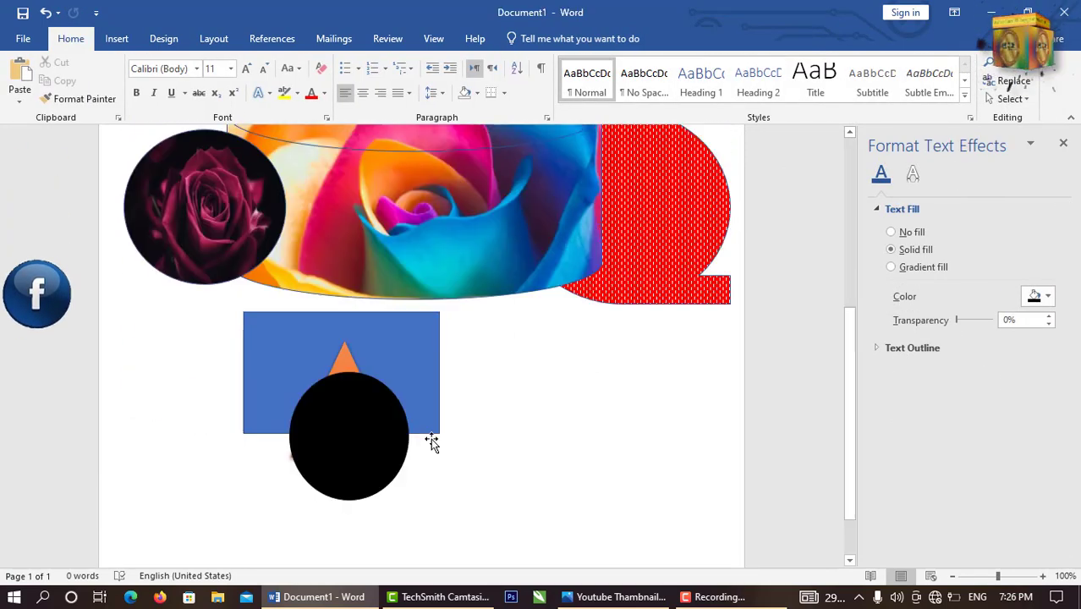
left_click_drag(378, 388, 498, 353)
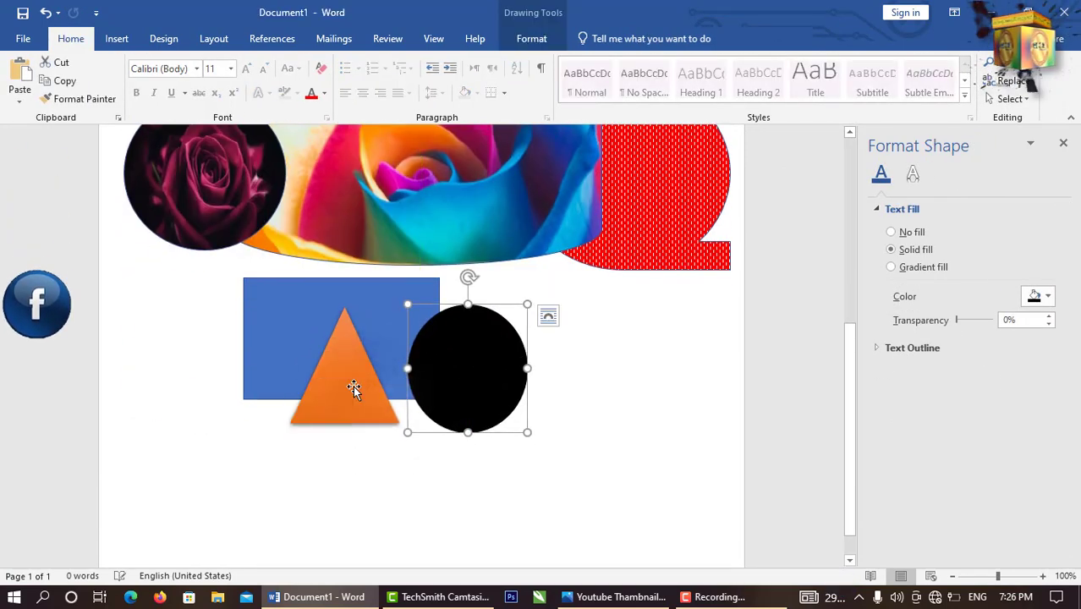
left_click_drag(344, 390, 233, 383)
left_click_drag(368, 345, 363, 396)
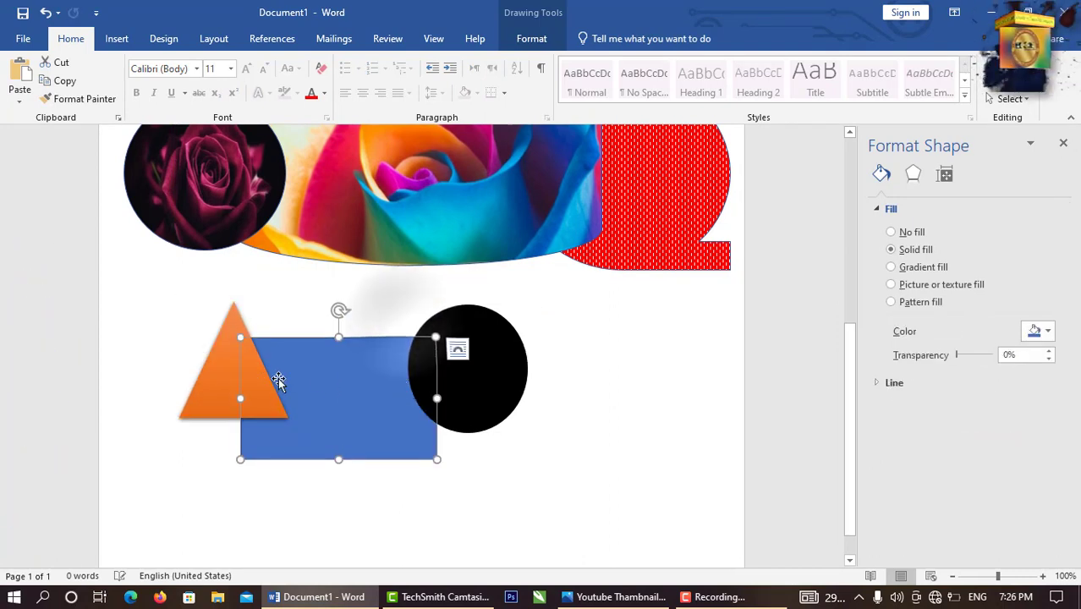
Nudge the blue rectangle up-left and add the text 'Jamia' inside it.
left_click_drag(271, 342, 261, 308)
right_click(271, 334)
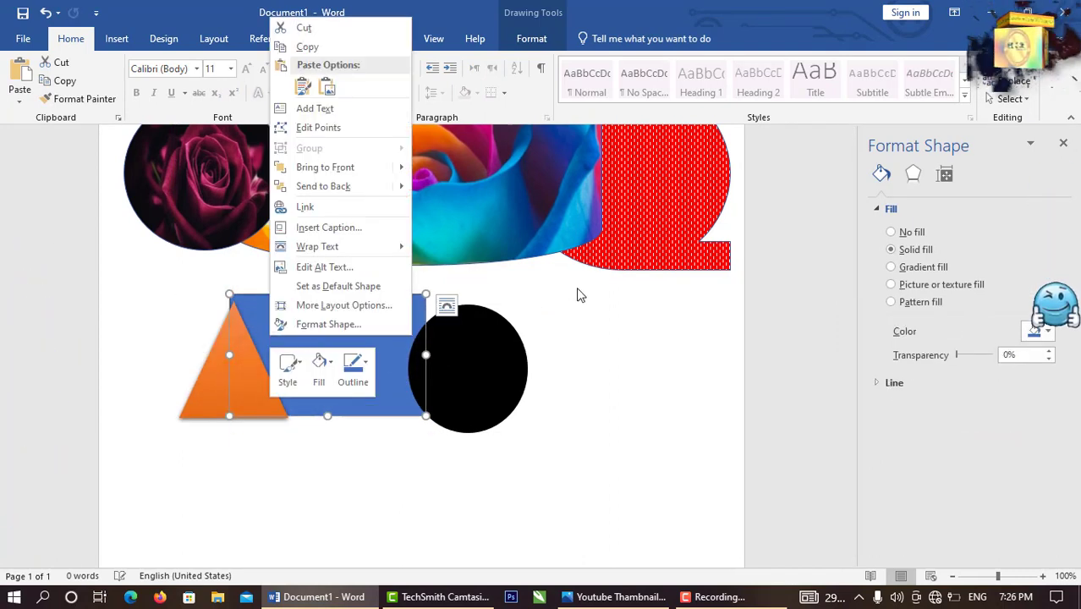
left_click(333, 108)
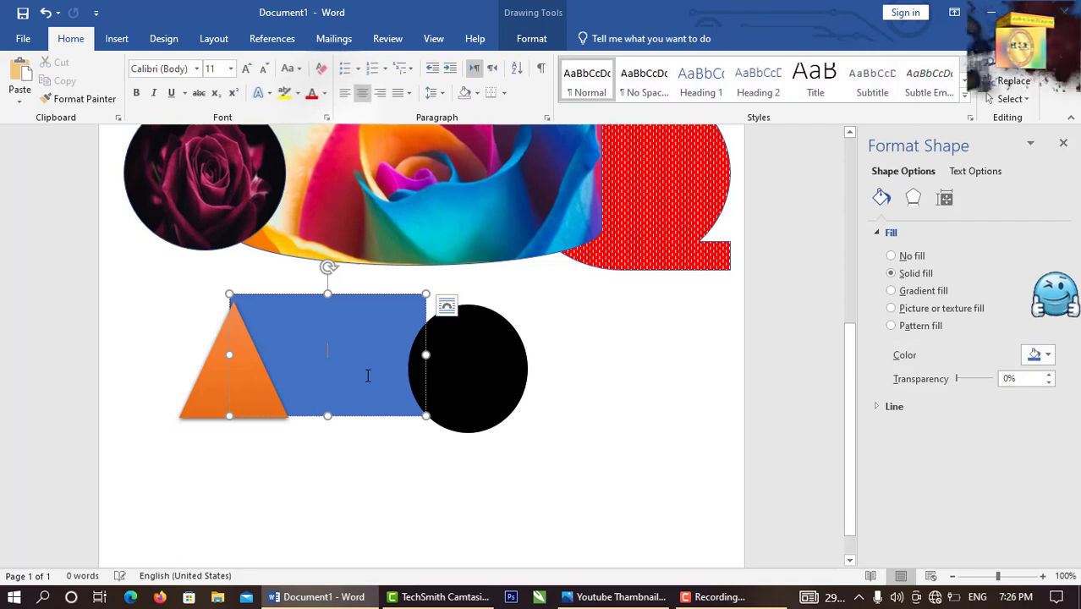
type("ja")
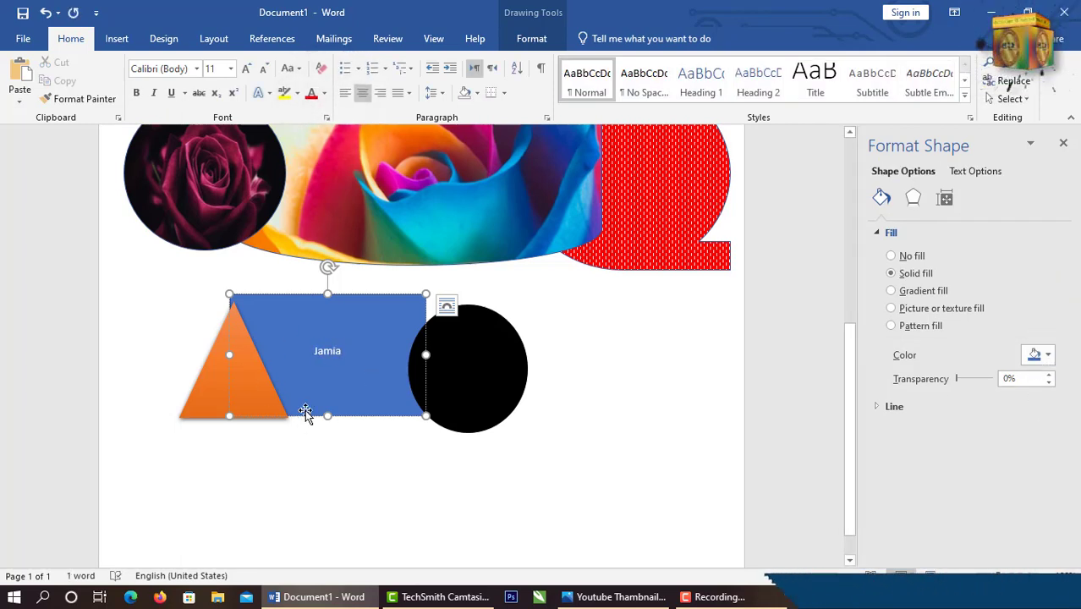
Enlarge the word Jamia step by step to 72 pt.
double_click(326, 359)
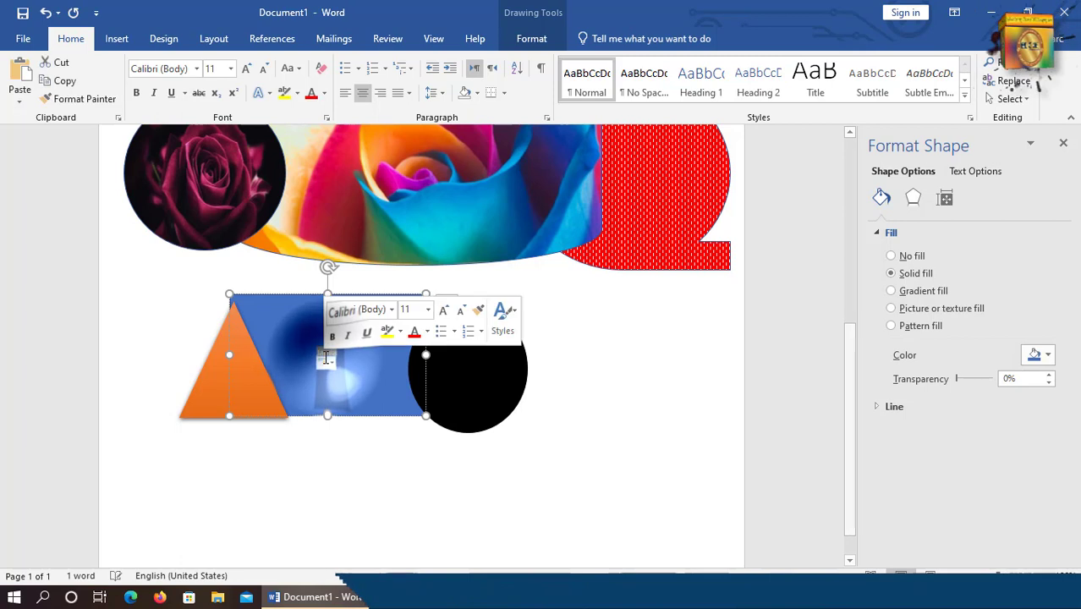
left_click(443, 310)
left_click(448, 314)
left_click(448, 315)
left_click(449, 314)
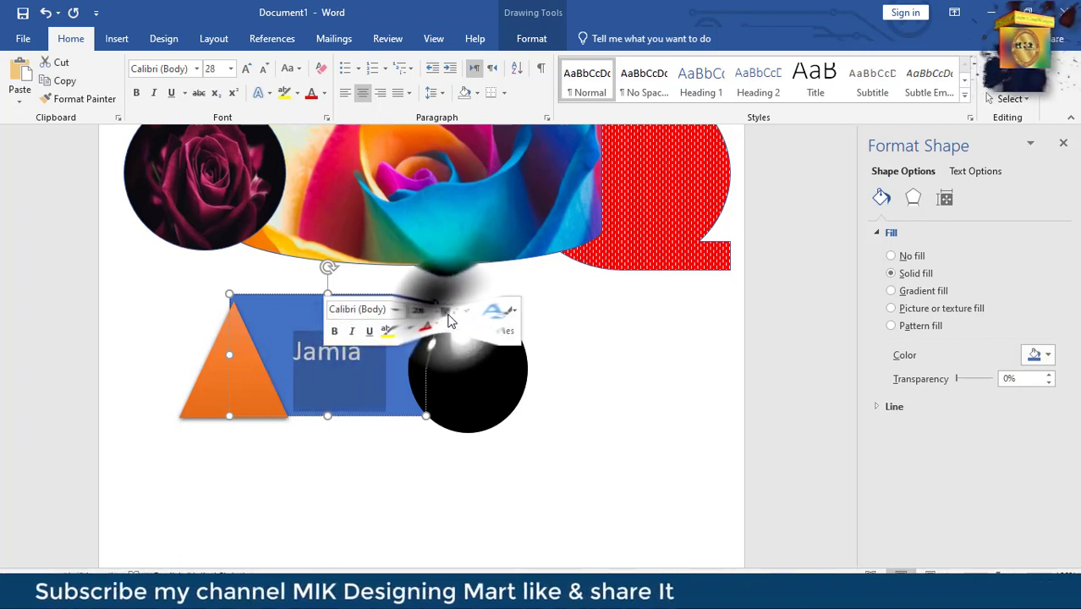
left_click(448, 315)
left_click(449, 319)
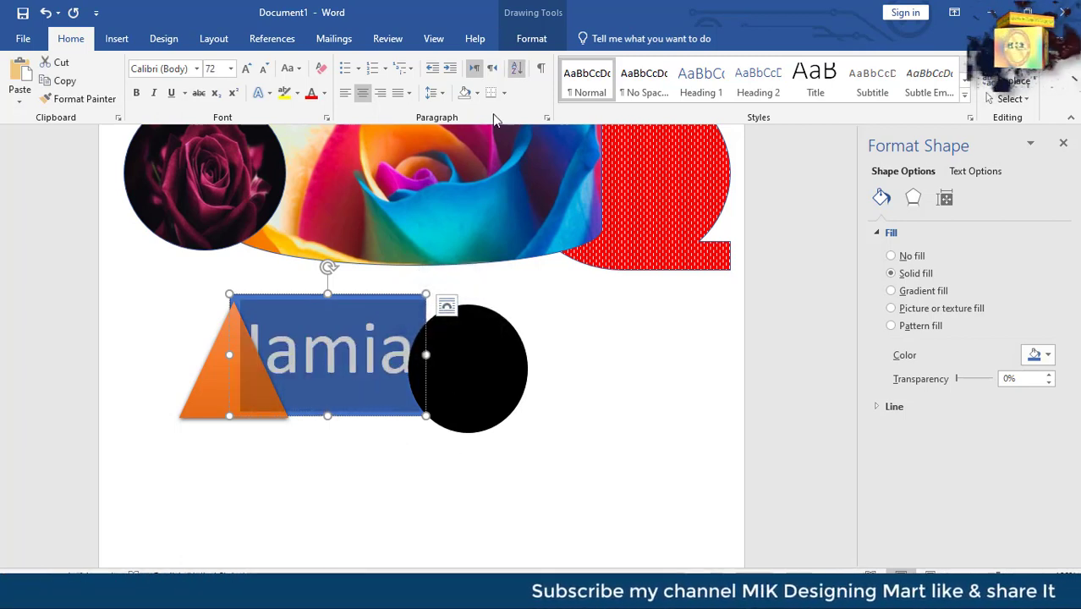
scroll(453, 434, "up", 2)
scroll(499, 414, "up", 3)
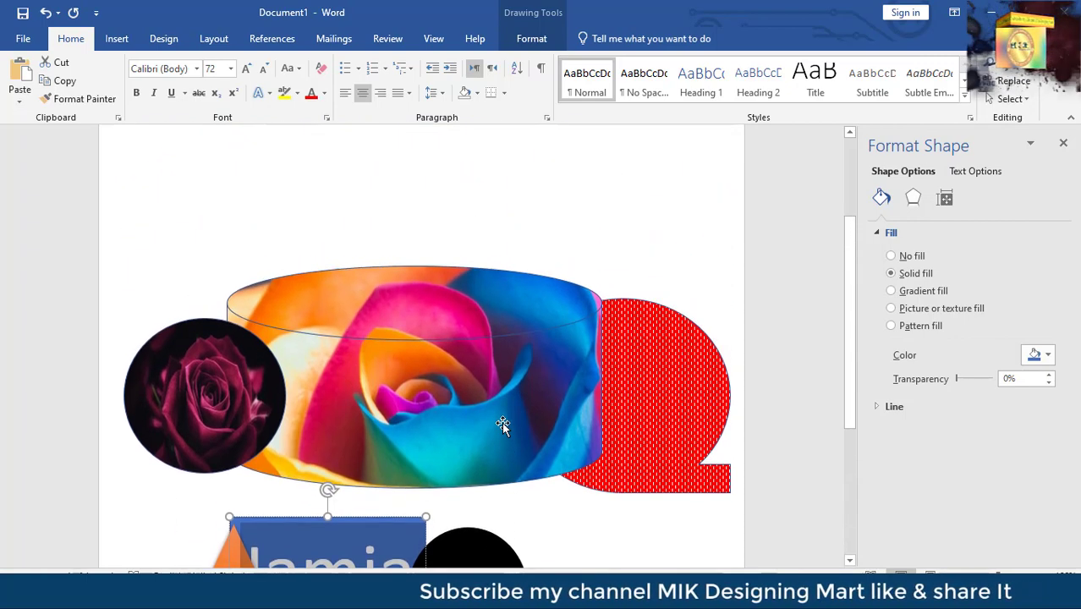
scroll(504, 423, "down", 2)
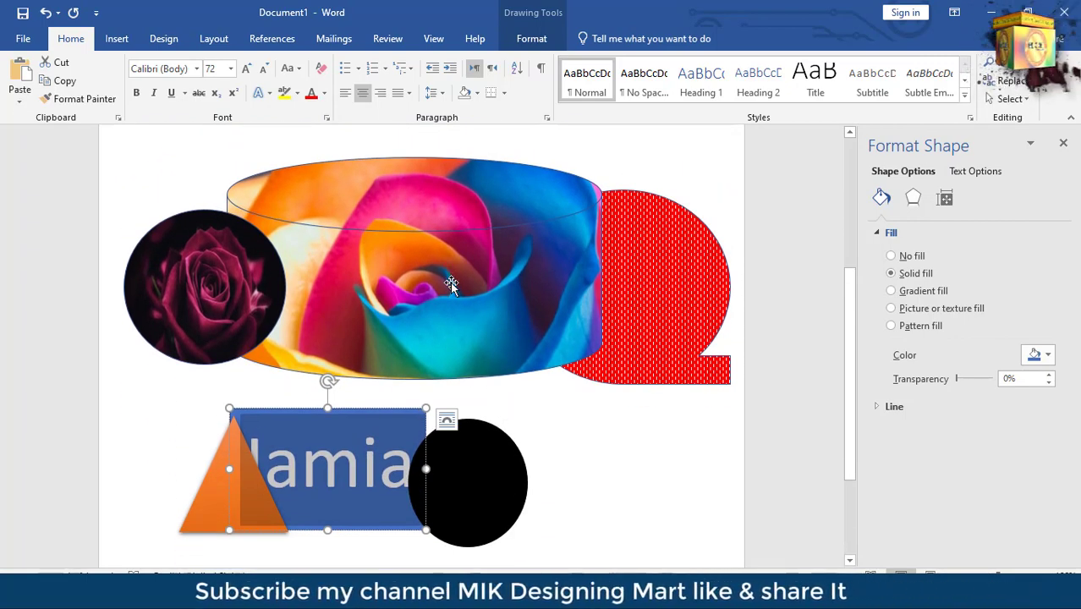
scroll(451, 284, "down", 3)
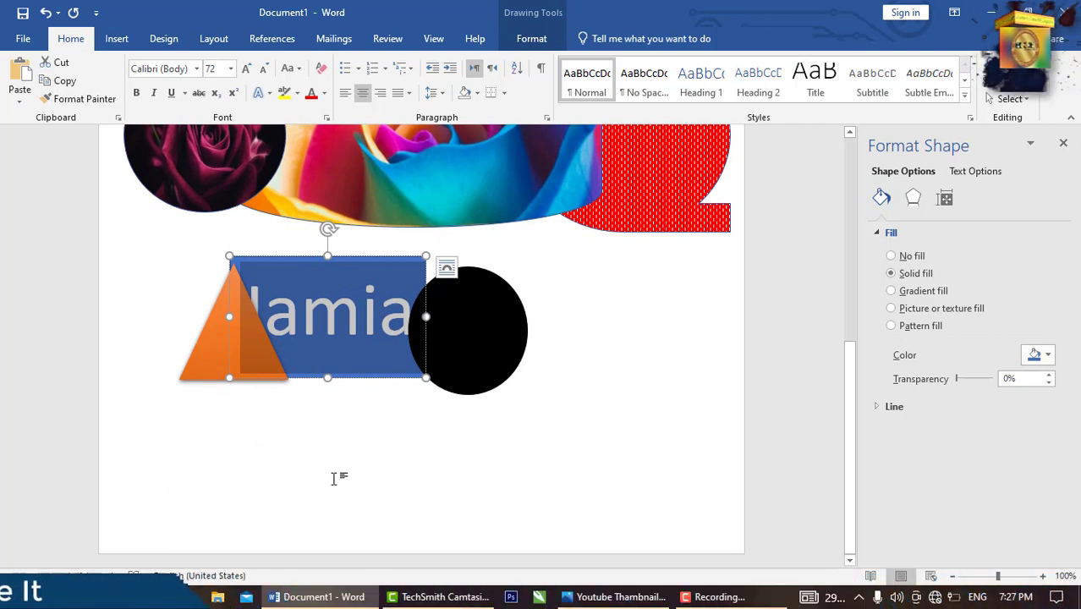
scroll(335, 479, "up", 3)
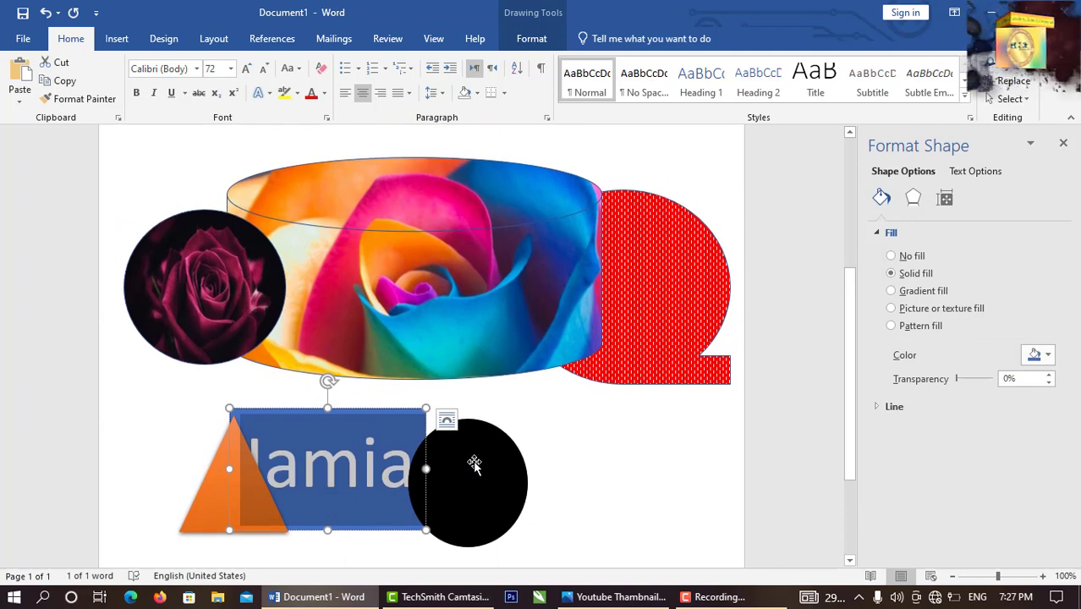
scroll(475, 463, "down", 3)
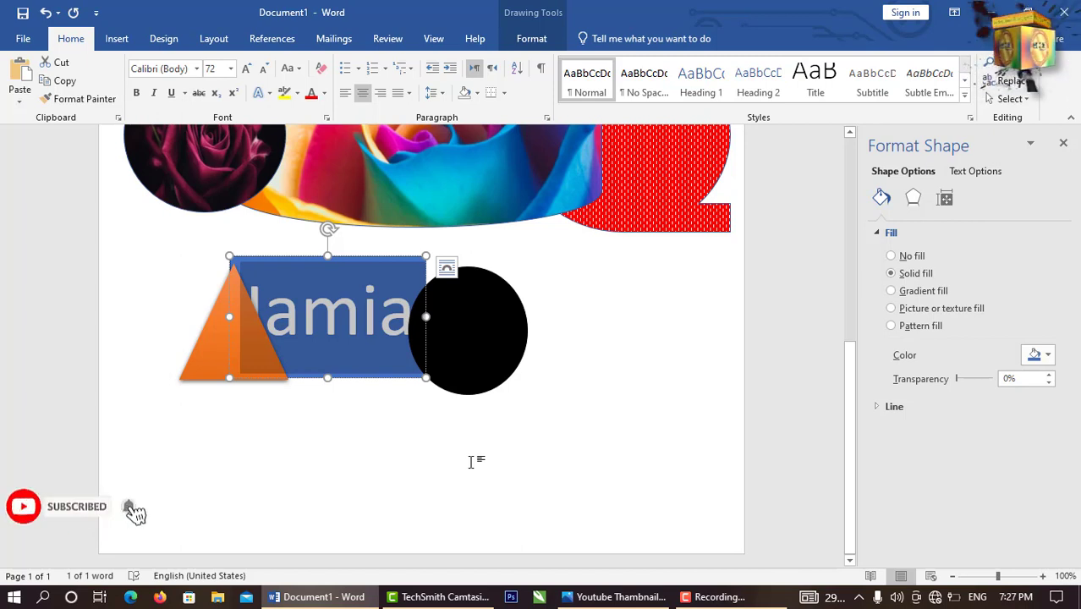
scroll(475, 464, "up", 2)
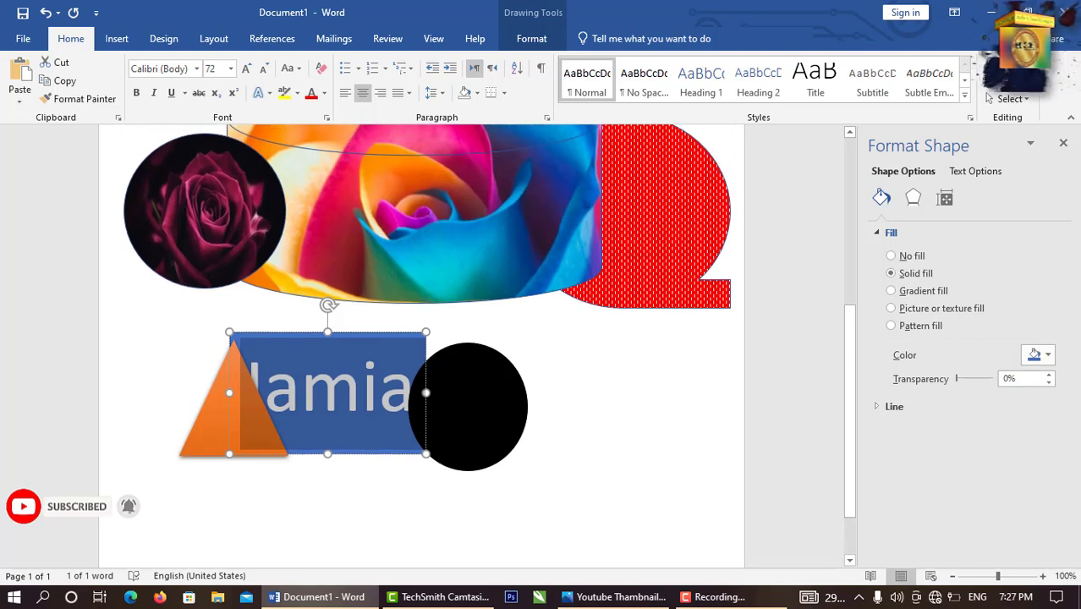